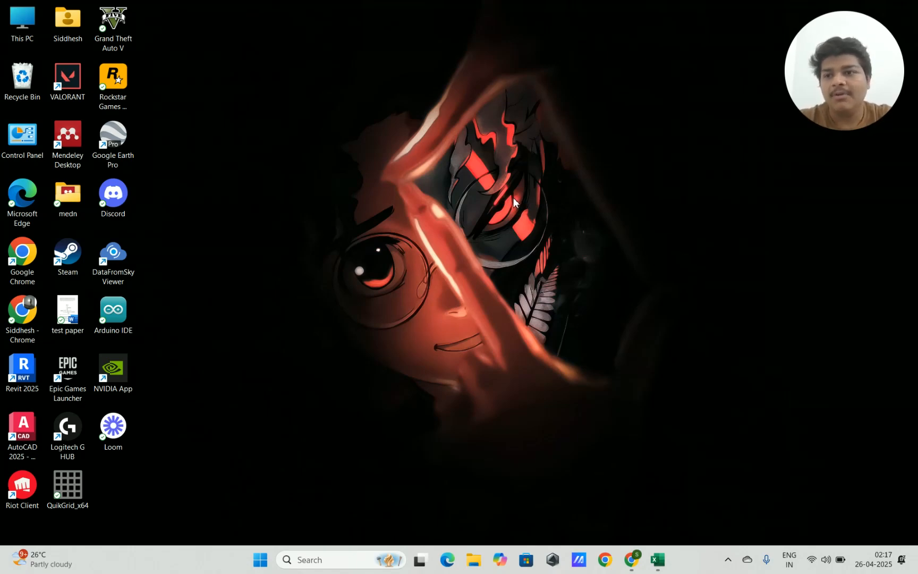
# - Switch to Chrome to view the COVID-19 Corona Virus India Dataset page on Kaggle, and minimize it
pyautogui.click(630, 559)
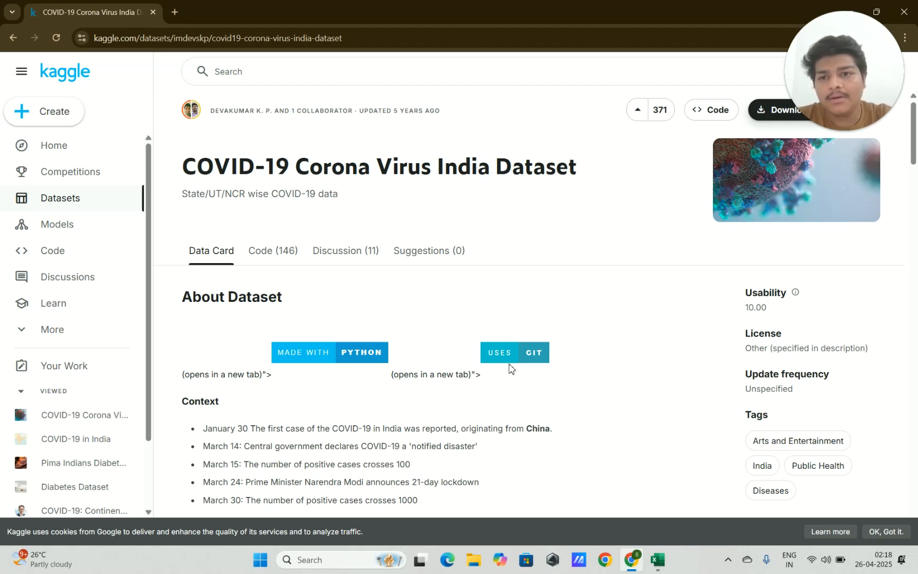
pyautogui.click(849, 12)
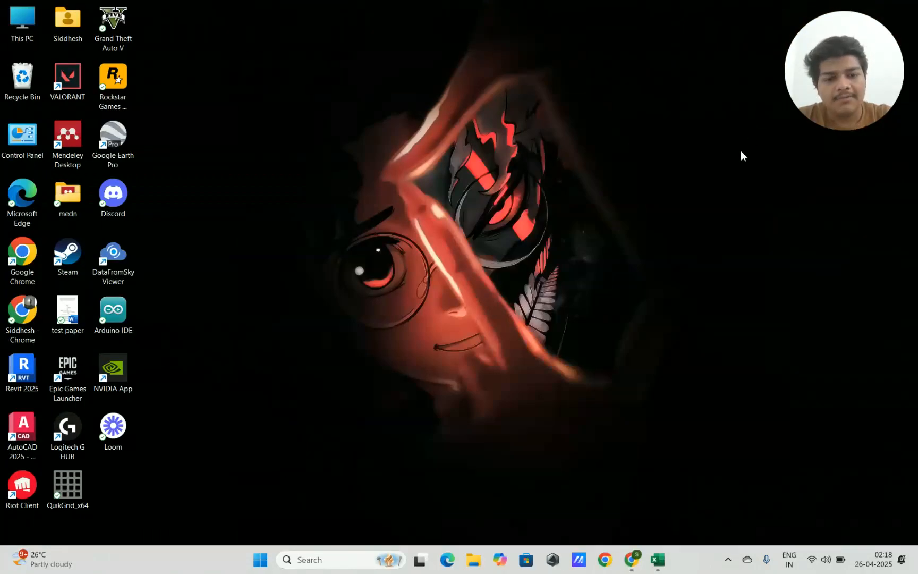
# - Switch to the Excel workbook and slightly widen the Date column on the DATA FOR DASHBOARD2 sheet
pyautogui.click(658, 559)
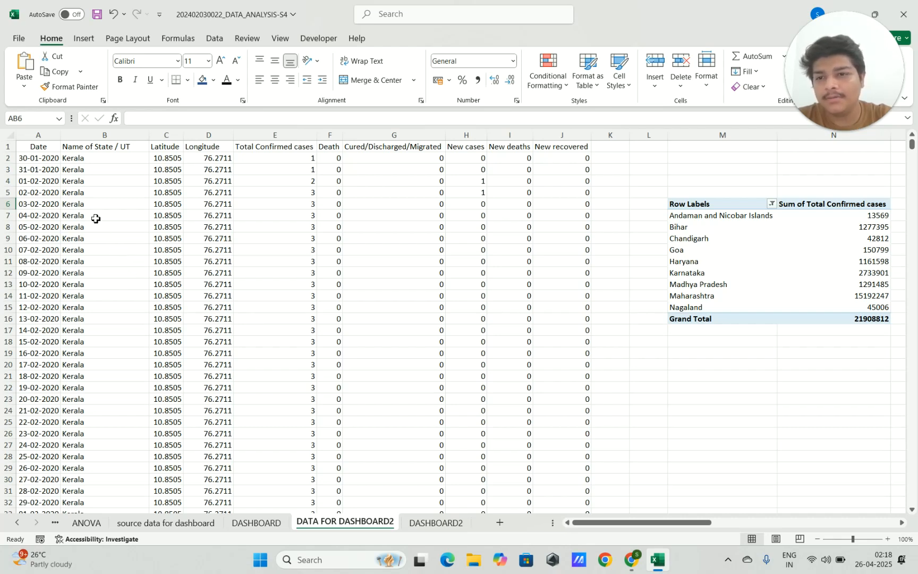
pyautogui.moveTo(61, 135); pyautogui.dragTo(67, 150)
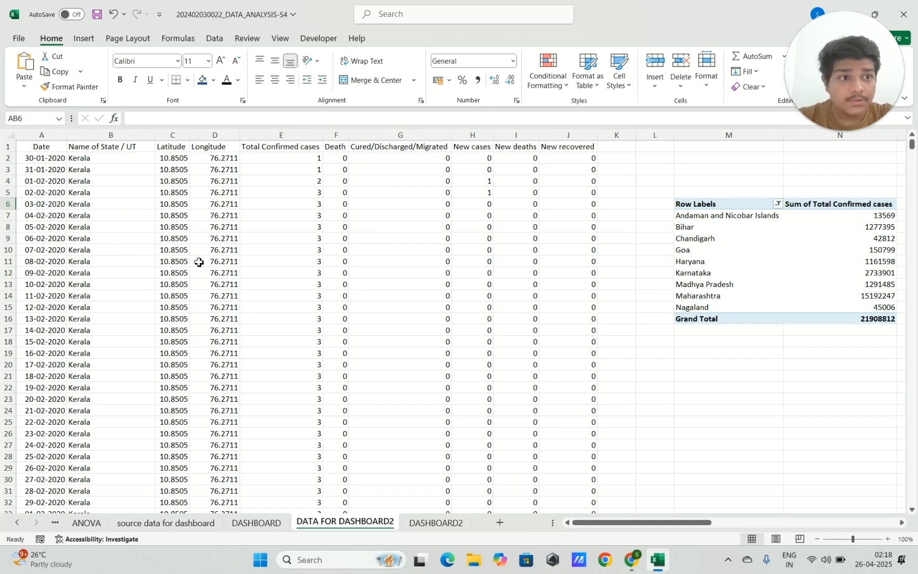
# - Review the charts on the DASHBOARD2 sheet and the existing pivot tables on the DATA FOR DASHBOARD2 sheet
pyautogui.click(454, 522)
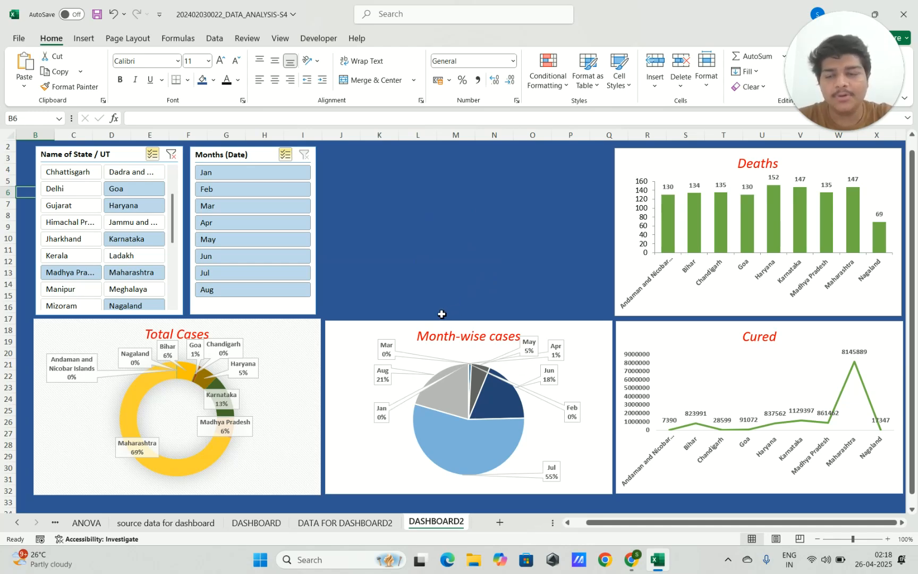
pyautogui.click(381, 523)
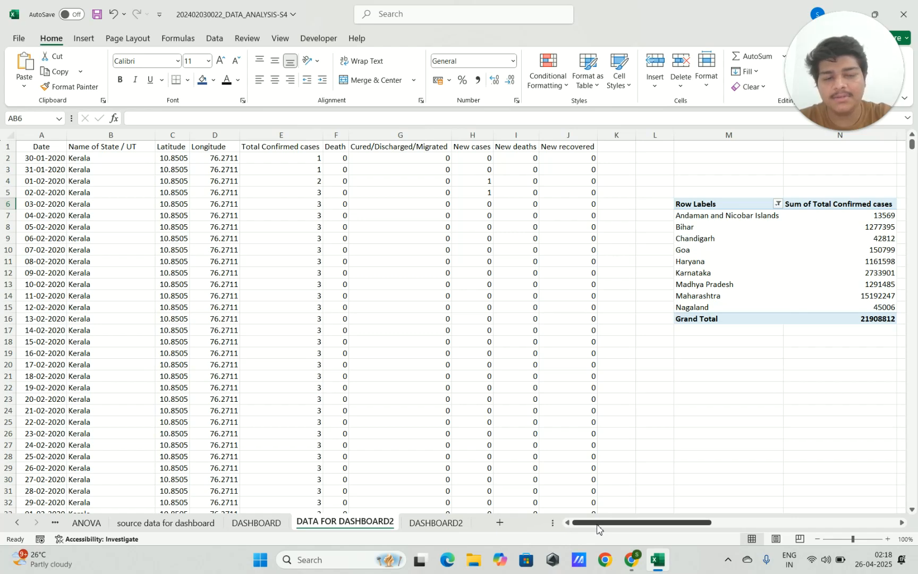
pyautogui.moveTo(597, 528); pyautogui.dragTo(714, 521)
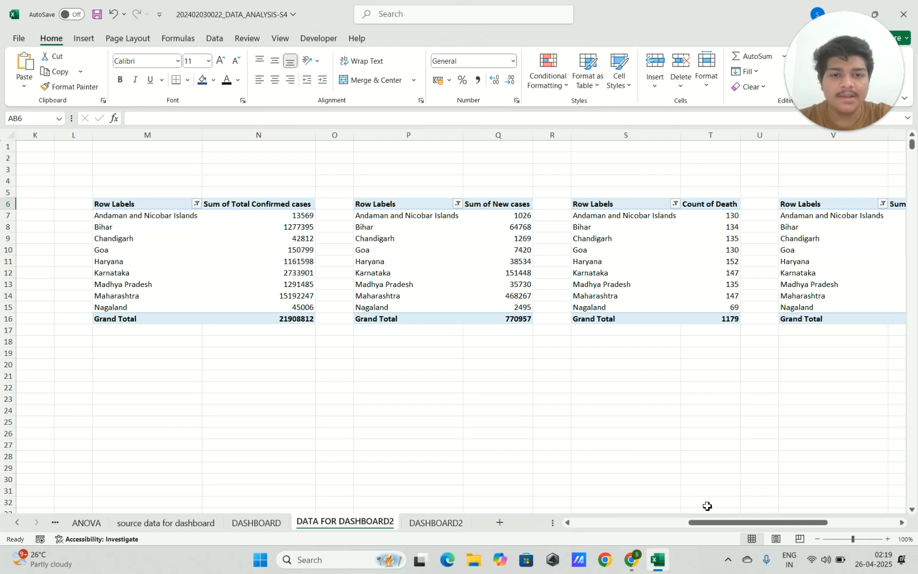
pyautogui.moveTo(737, 519); pyautogui.dragTo(683, 519)
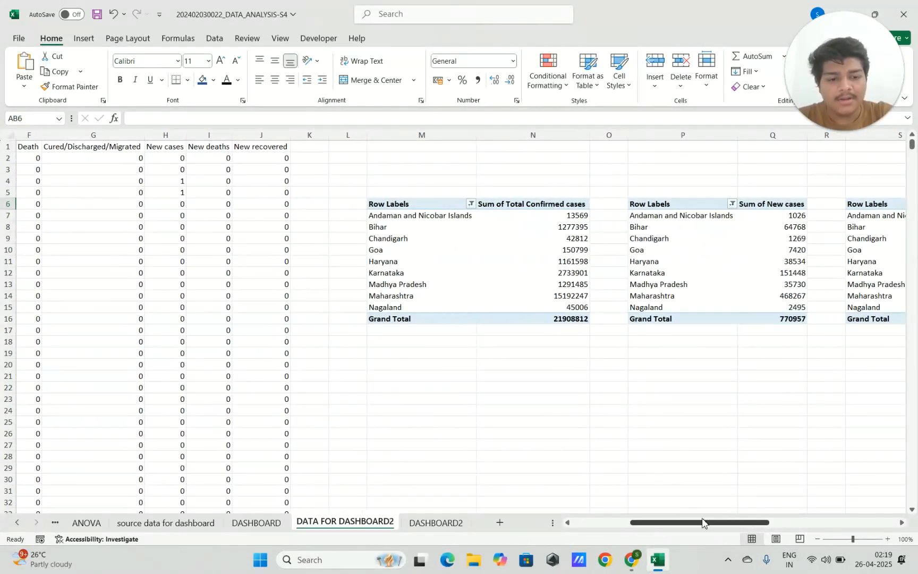
pyautogui.click(83, 38)
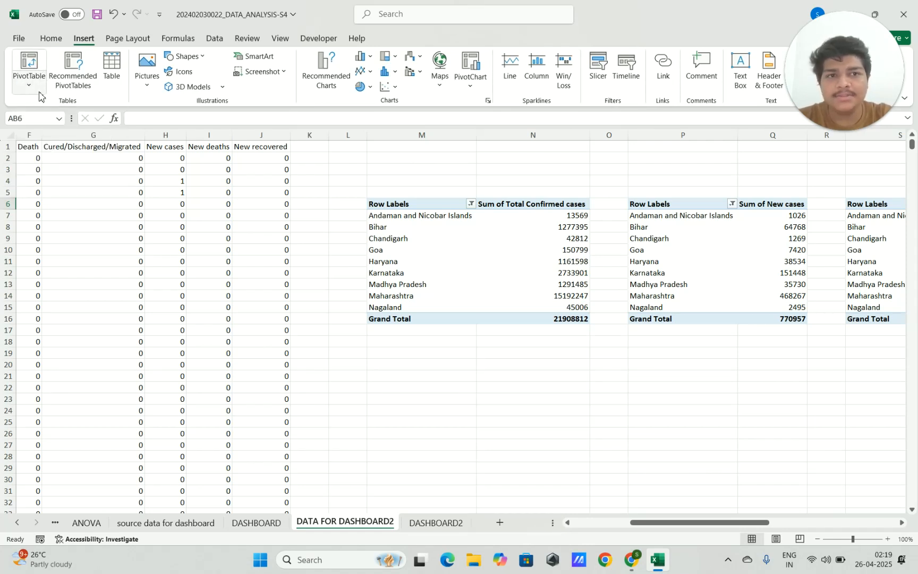
pyautogui.click(44, 75)
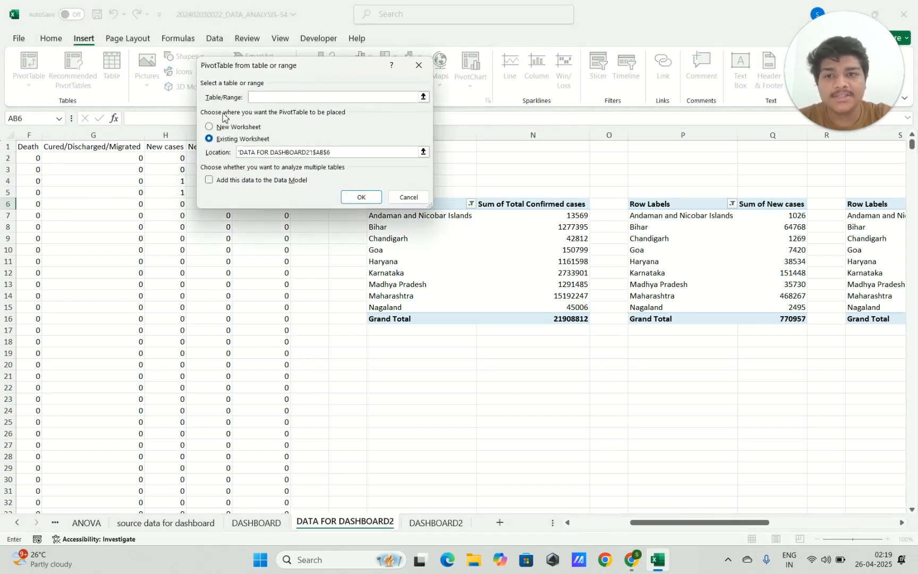
pyautogui.moveTo(700, 522); pyautogui.dragTo(640, 523)
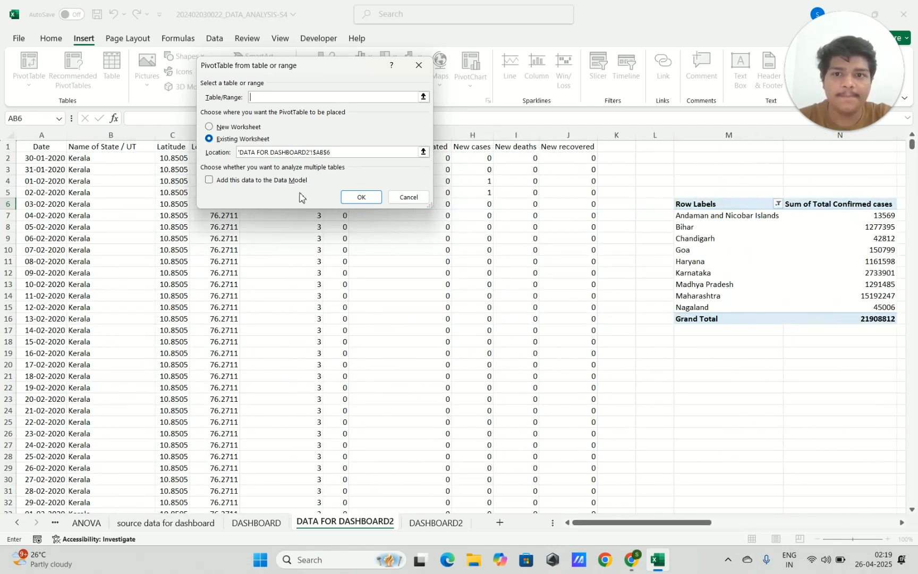
pyautogui.click(408, 197)
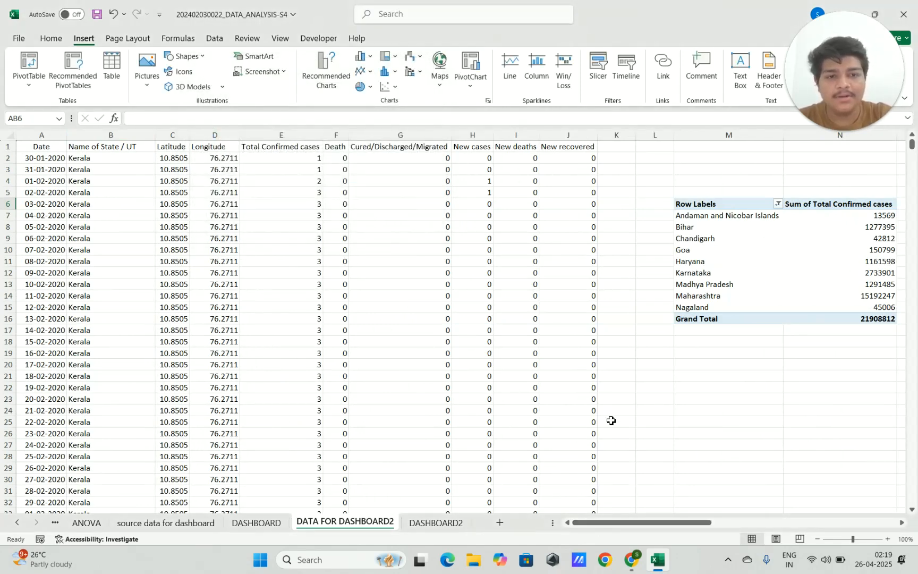
# - Build a PivotTable at cell M20 with Name of State / UT as rows and the sum of Total Confirmed cases as values
pyautogui.click(707, 207)
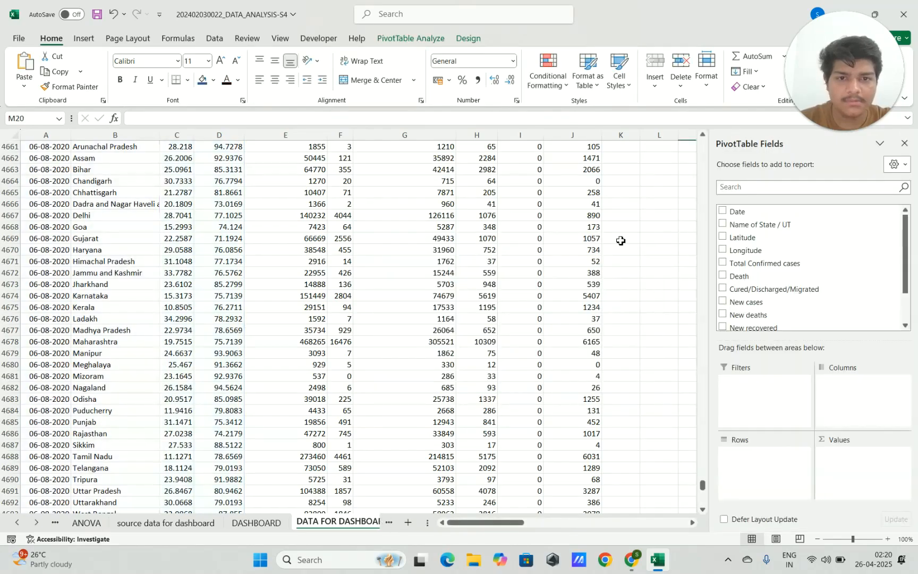
pyautogui.scroll(13, 641, 215)
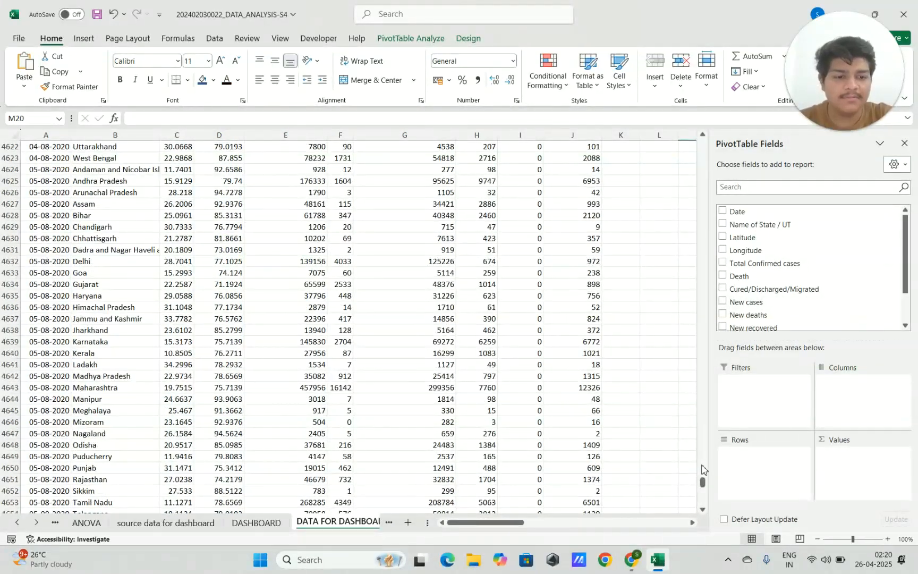
pyautogui.moveTo(703, 485); pyautogui.dragTo(702, 143)
pyautogui.moveTo(518, 523); pyautogui.dragTo(562, 526)
pyautogui.scroll(-3, 524, 459)
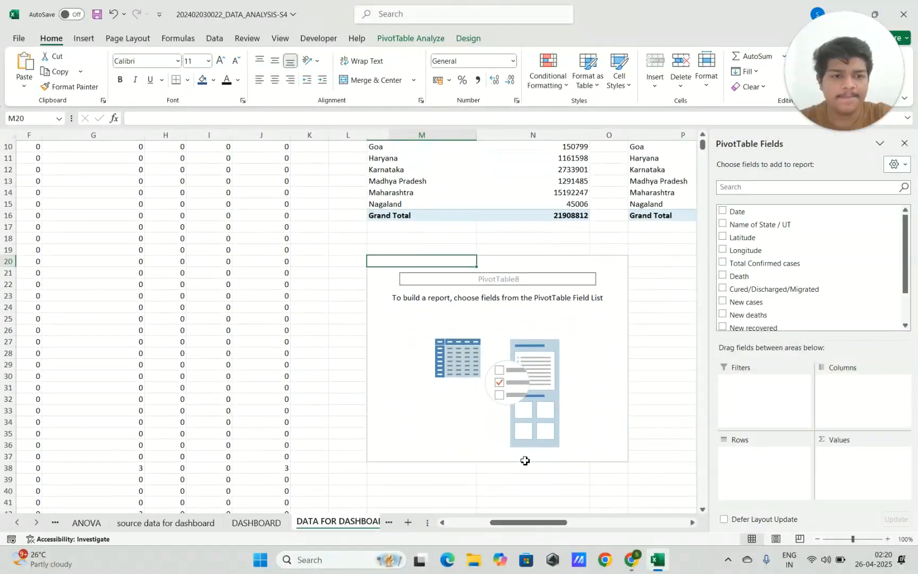
pyautogui.scroll(2, 584, 327)
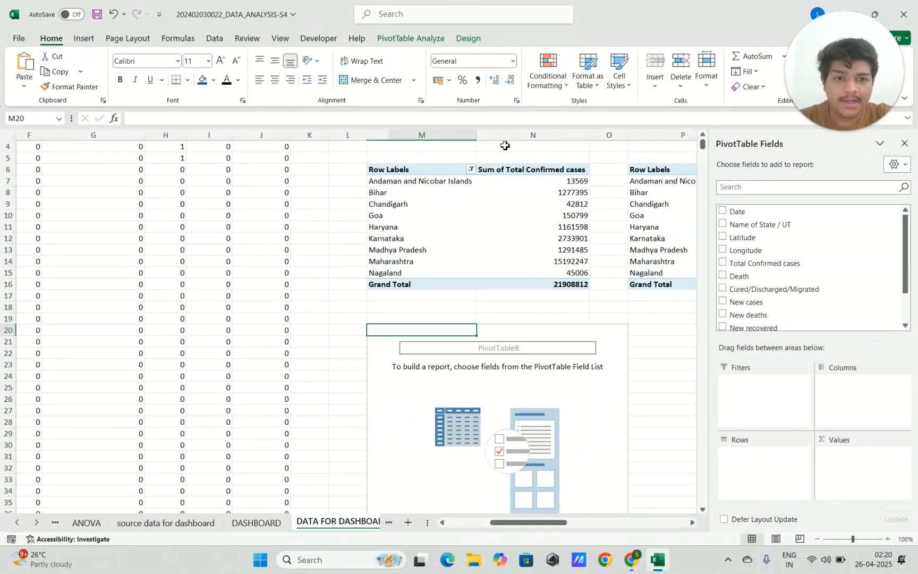
pyautogui.scroll(-2, 710, 272)
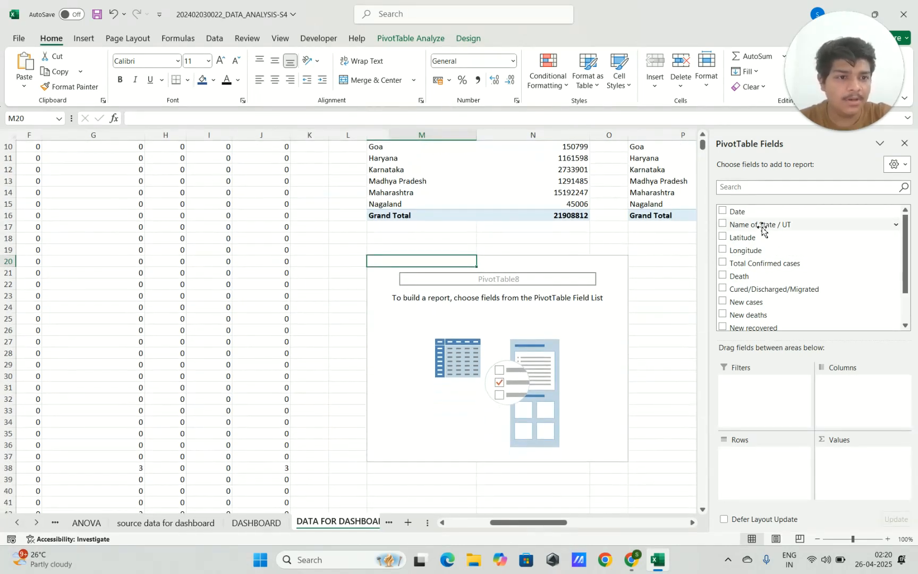
pyautogui.moveTo(765, 229); pyautogui.dragTo(763, 458)
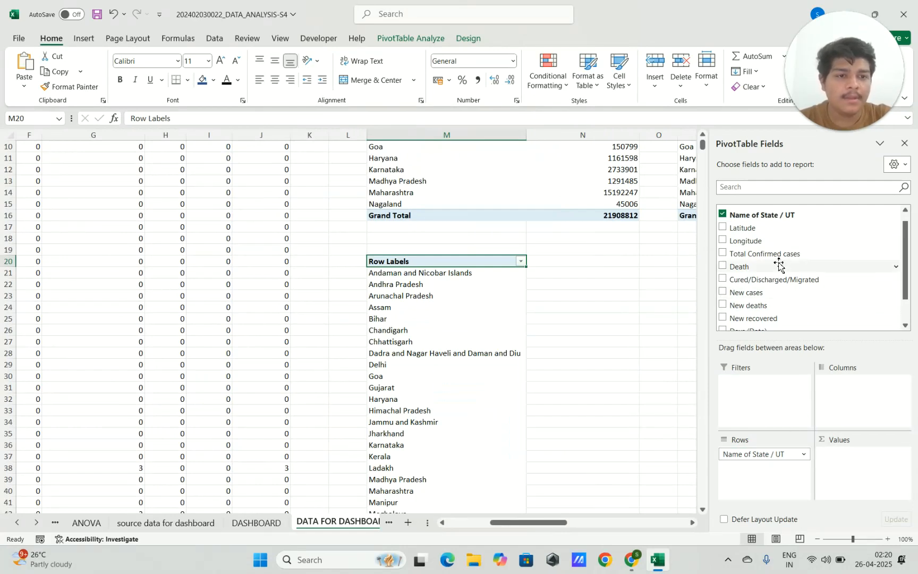
pyautogui.scroll(2, 611, 283)
pyautogui.moveTo(779, 258); pyautogui.dragTo(830, 467)
# - Examine the new PivotTable's confirmed case totals by state against the existing pivot tables above it
pyautogui.scroll(-1, 508, 399)
pyautogui.scroll(-13, 509, 400)
pyautogui.scroll(15, 539, 324)
pyautogui.click(657, 364)
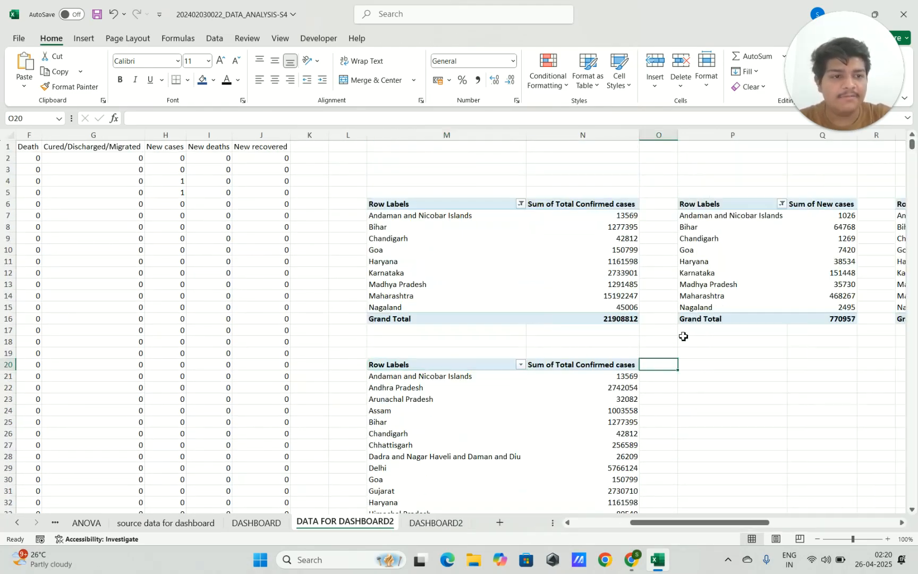
pyautogui.scroll(-2, 661, 361)
pyautogui.click(402, 296)
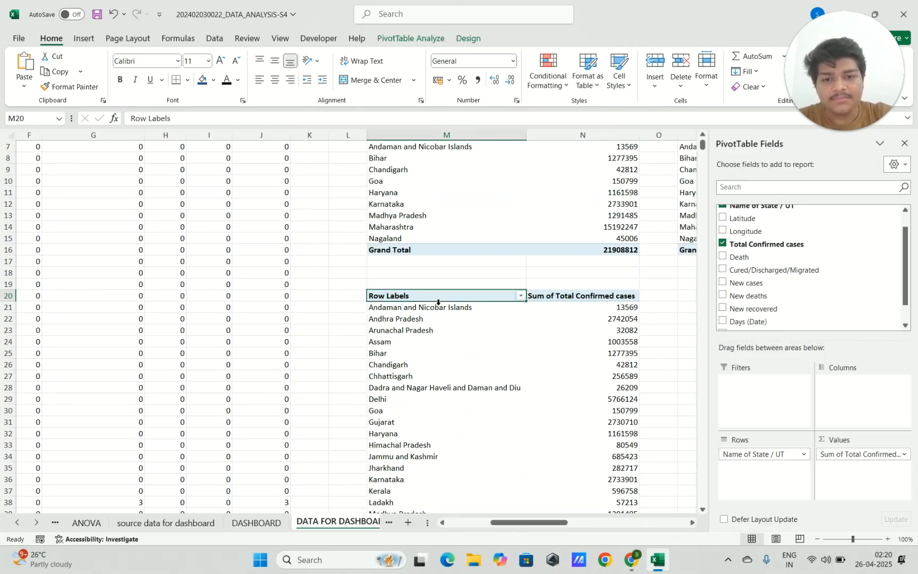
pyautogui.click(658, 286)
pyautogui.scroll(-3, 471, 350)
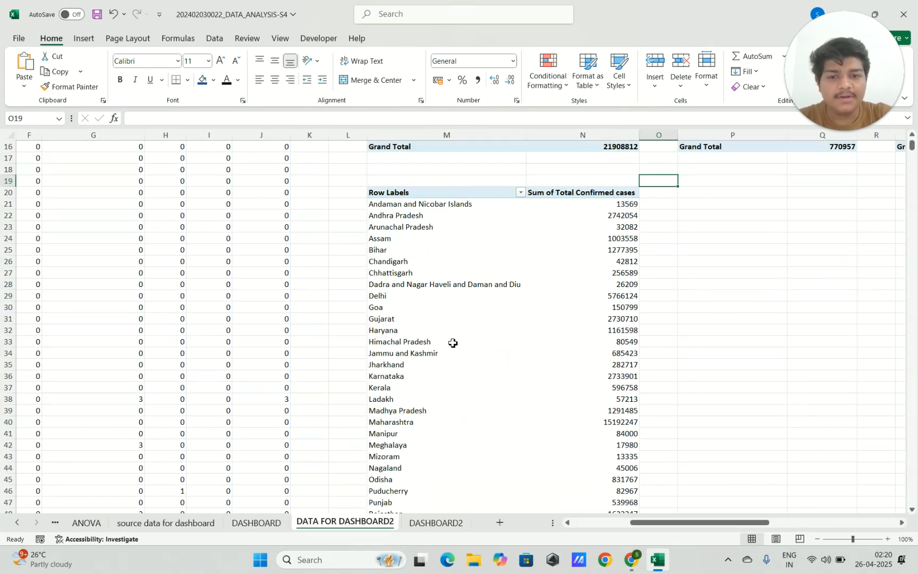
pyautogui.scroll(4, 472, 350)
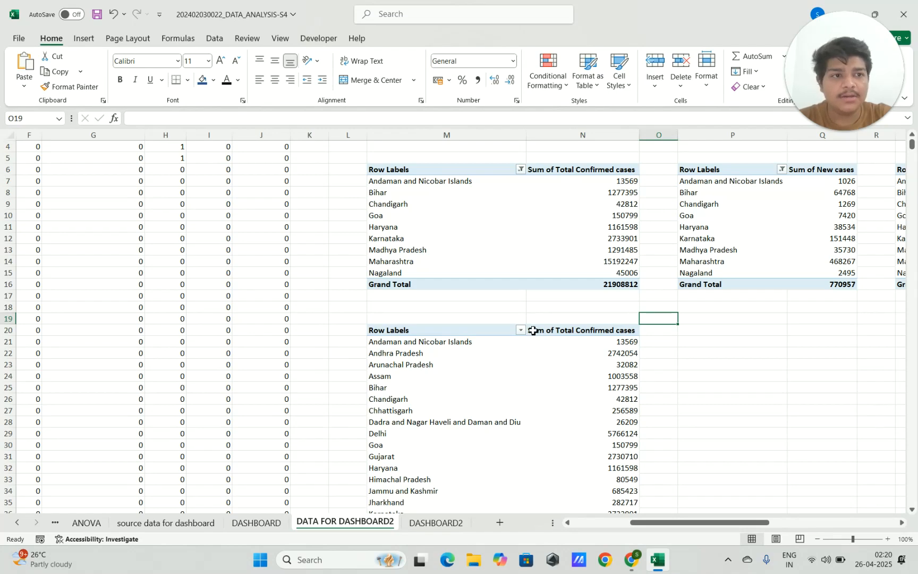
# - Exclude Maharashtra with the state slicer on the DASHBOARD2 sheet and close the PivotChart field list
pyautogui.click(436, 522)
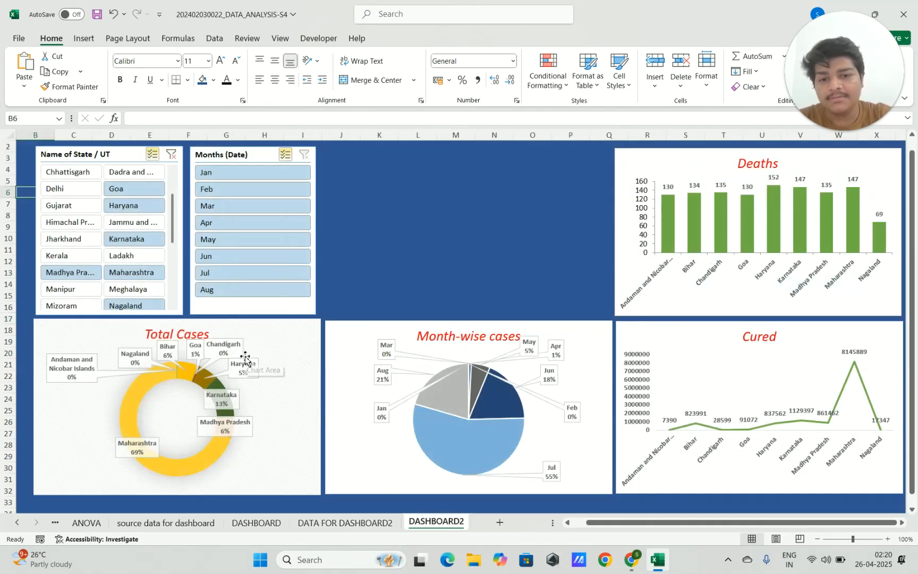
pyautogui.click(197, 382)
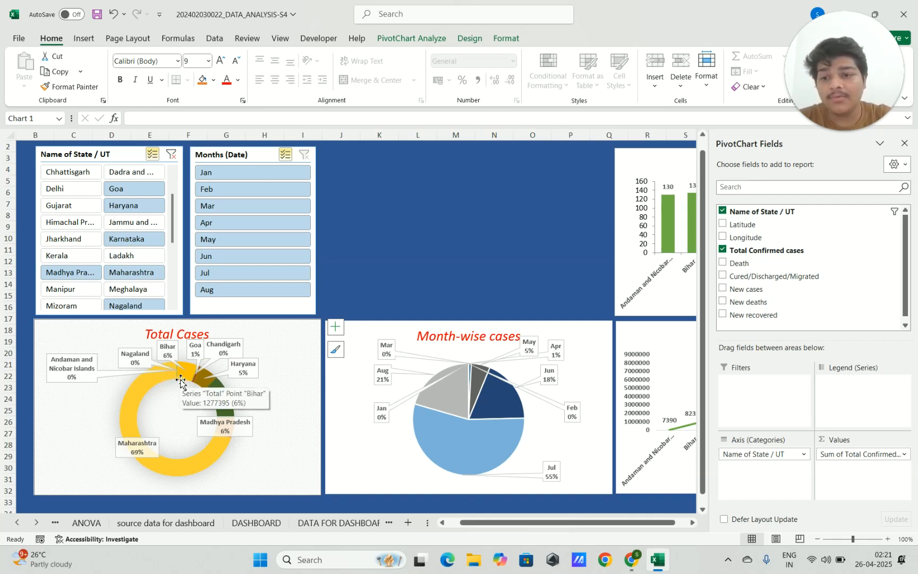
pyautogui.click(121, 273)
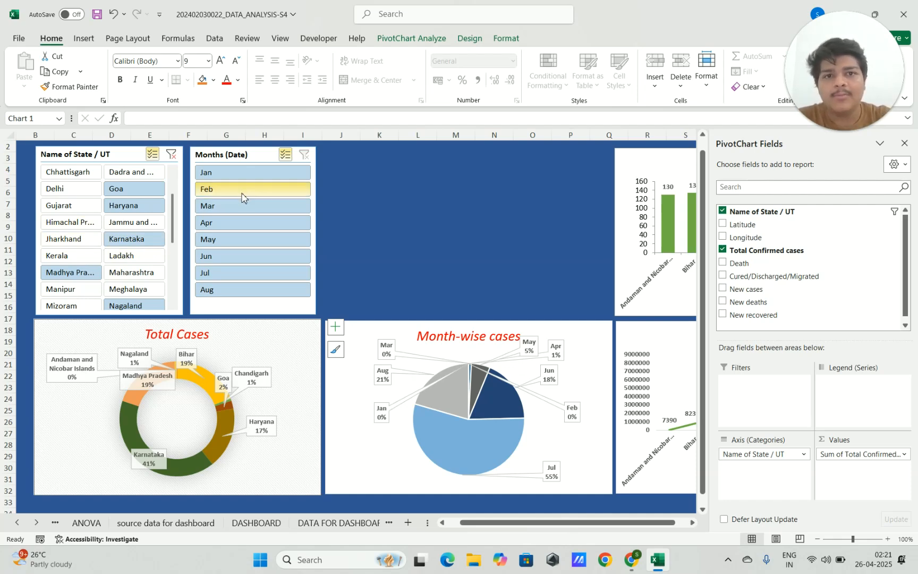
pyautogui.click(82, 39)
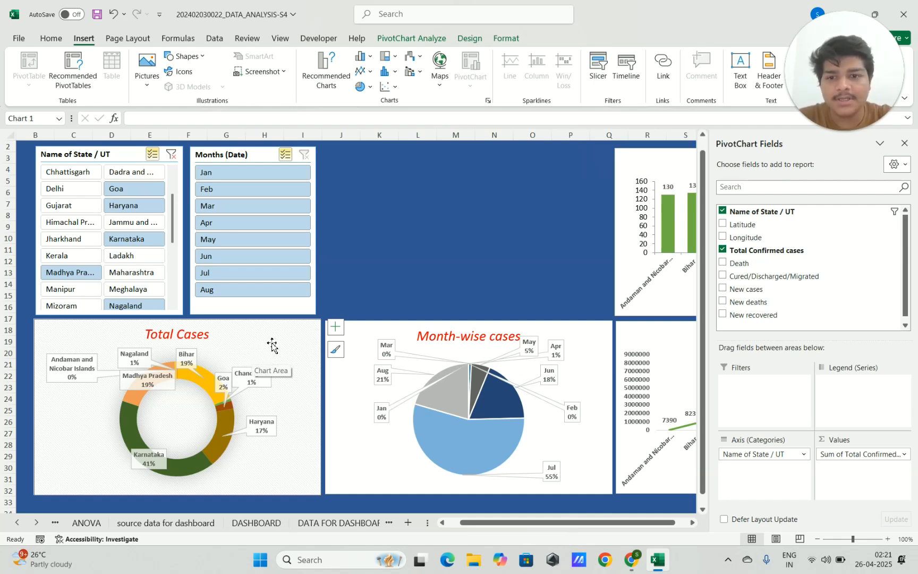
pyautogui.click(904, 142)
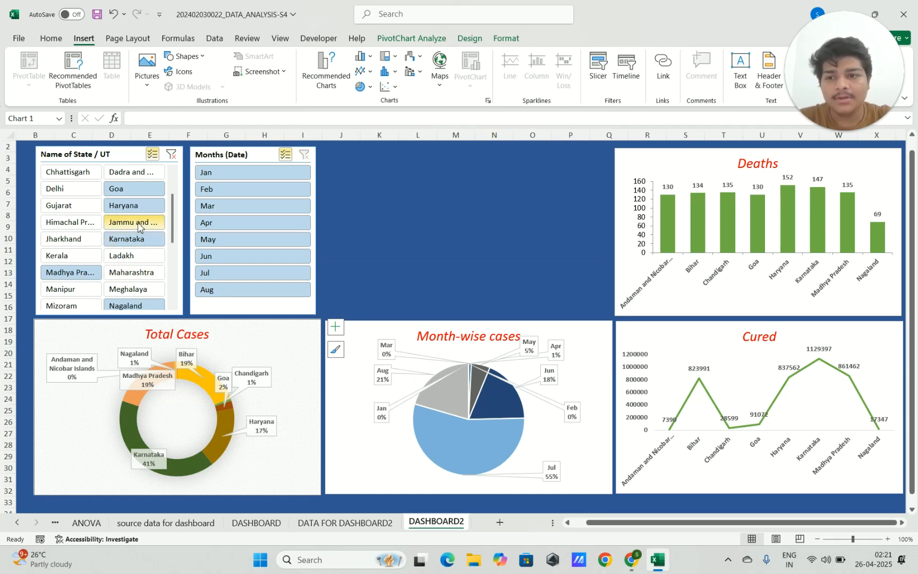
# - Add Ladakh to and remove Karnataka from the state slicer selection, trying Jammu and Kashmir and Maharashtra on and off
pyautogui.click(134, 223)
pyautogui.click(134, 256)
pyautogui.click(130, 272)
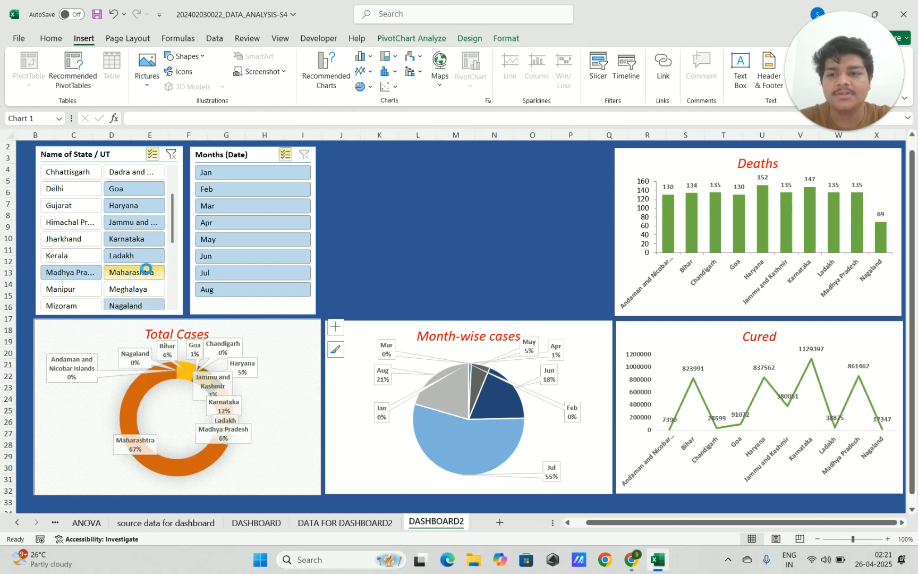
pyautogui.click(142, 272)
pyautogui.click(134, 222)
pyautogui.click(136, 240)
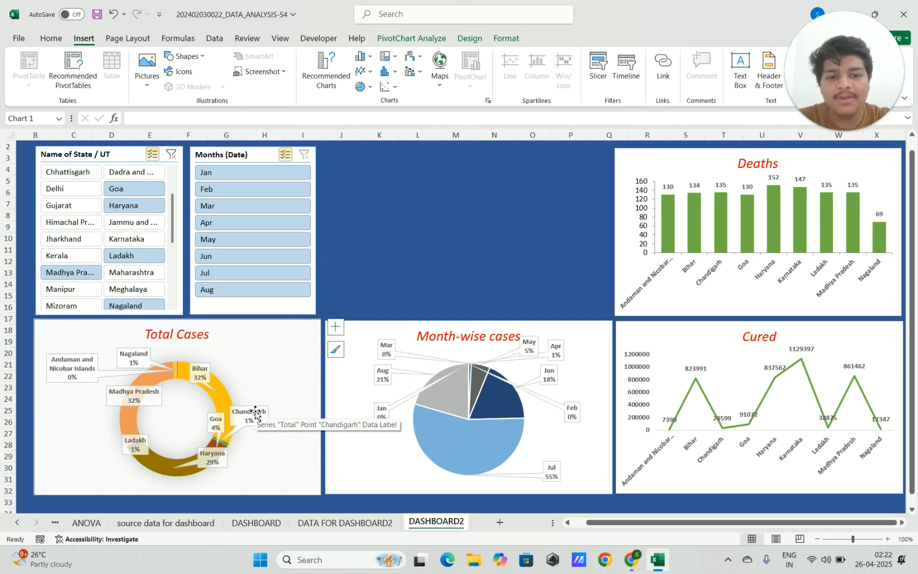
# - Deselect May, Jun, Jul, Jan and Mar in the Months (Date) slicer
pyautogui.click(222, 241)
pyautogui.click(223, 256)
pyautogui.click(223, 272)
pyautogui.click(267, 174)
pyautogui.click(264, 207)
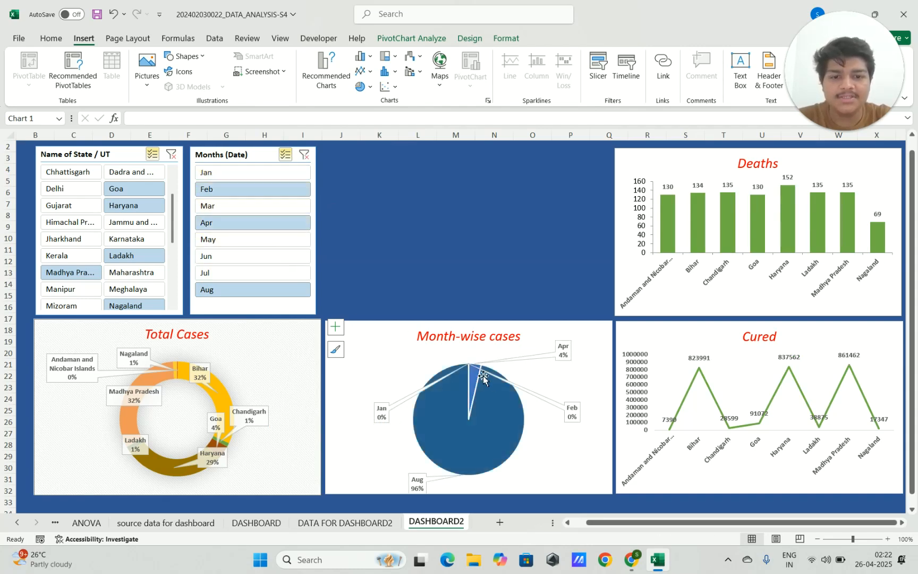
# - Reselect May, Jun, Jul and Jan in the Months (Date) slicer
pyautogui.click(242, 243)
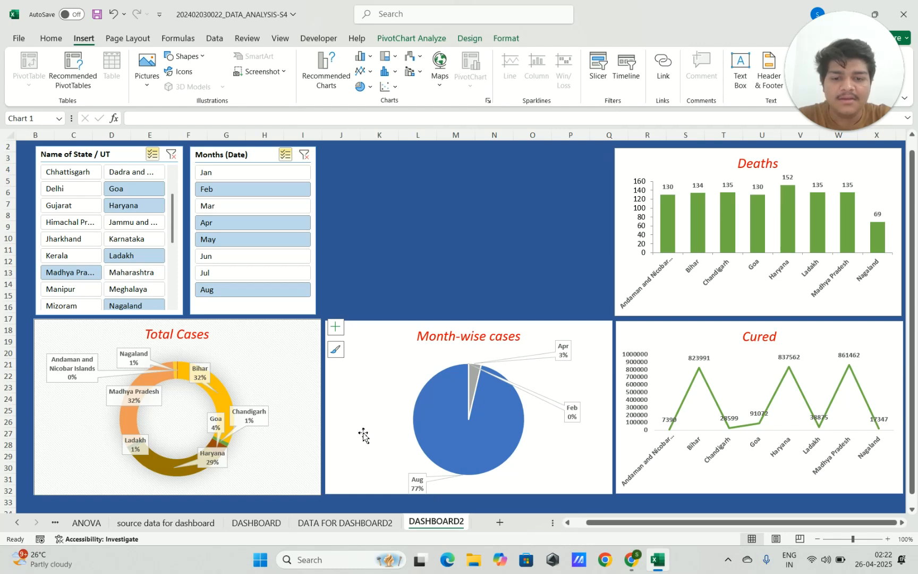
pyautogui.click(238, 257)
pyautogui.click(234, 274)
pyautogui.click(244, 175)
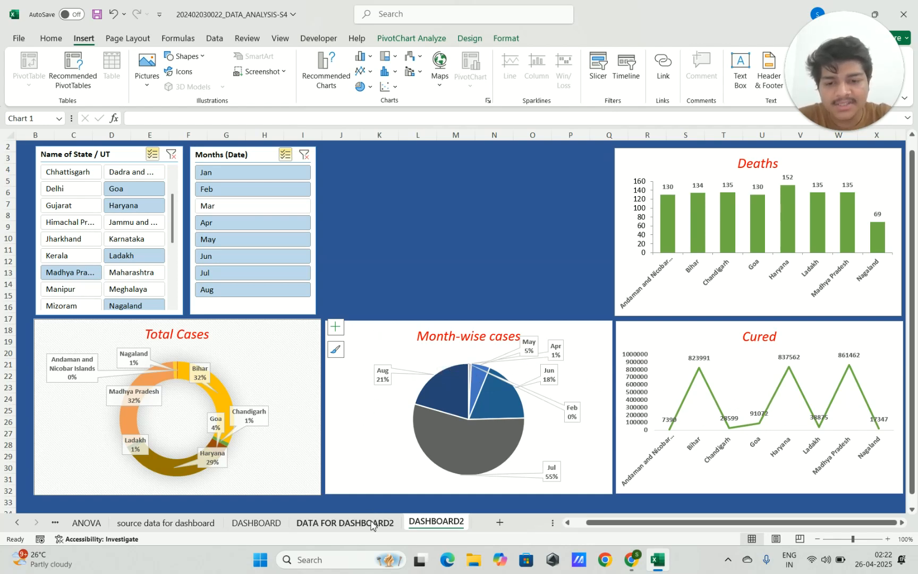
# - Select cell P20 on the DATA FOR DASHBOARD2 sheet, beside the lower total confirmed cases PivotTable
pyautogui.click(387, 523)
pyautogui.click(652, 334)
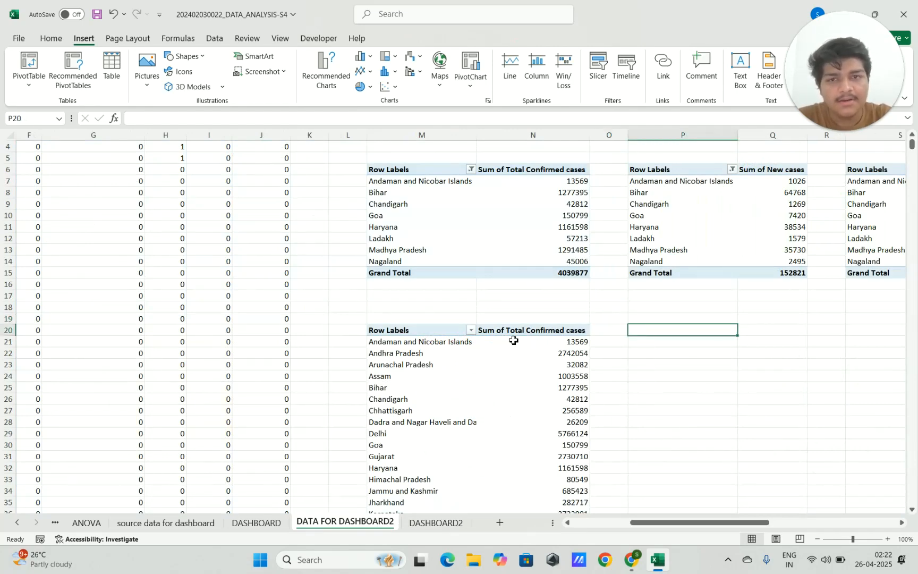
# - Try to insert a PivotTable at P20 of the existing worksheet using the source range A4:J4693
pyautogui.click(29, 62)
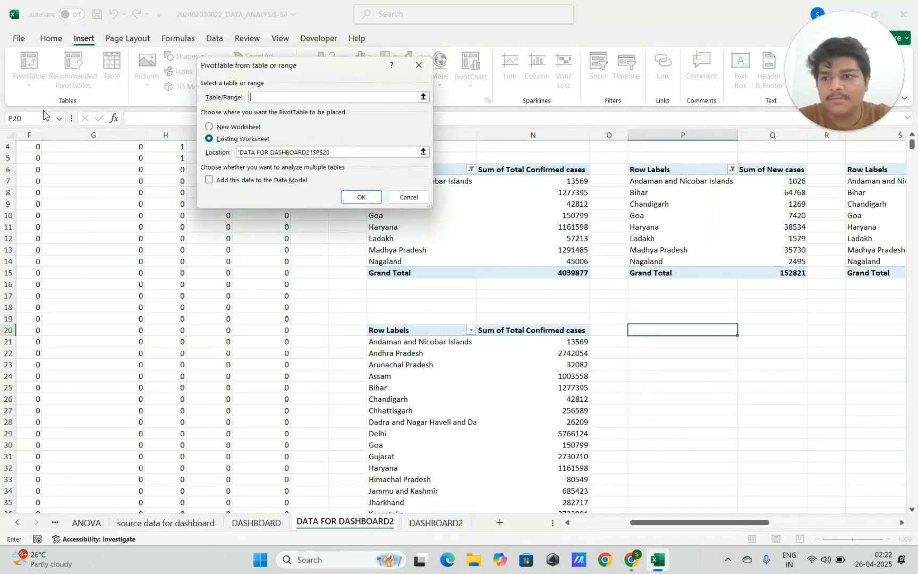
pyautogui.moveTo(653, 522); pyautogui.dragTo(595, 523)
pyautogui.click(57, 149)
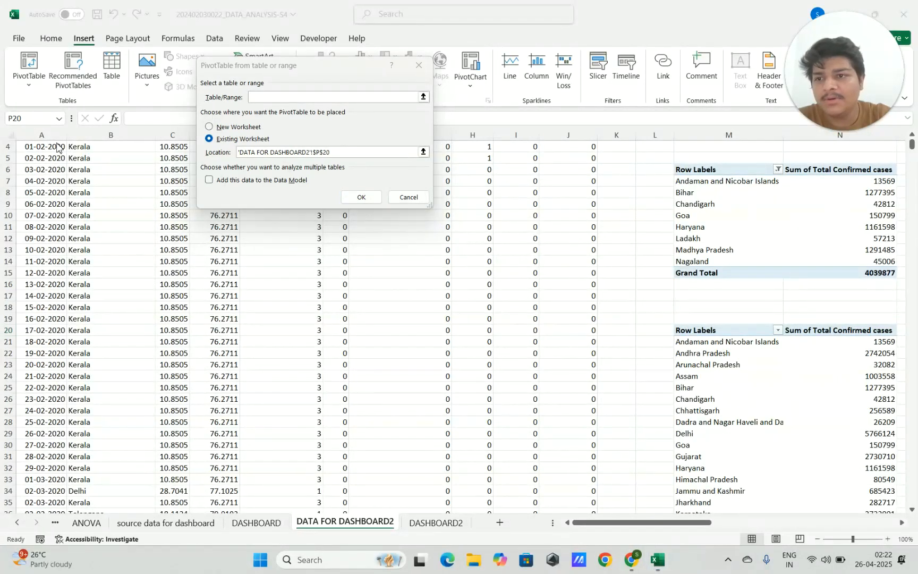
pyautogui.click(248, 116)
pyautogui.click(59, 150)
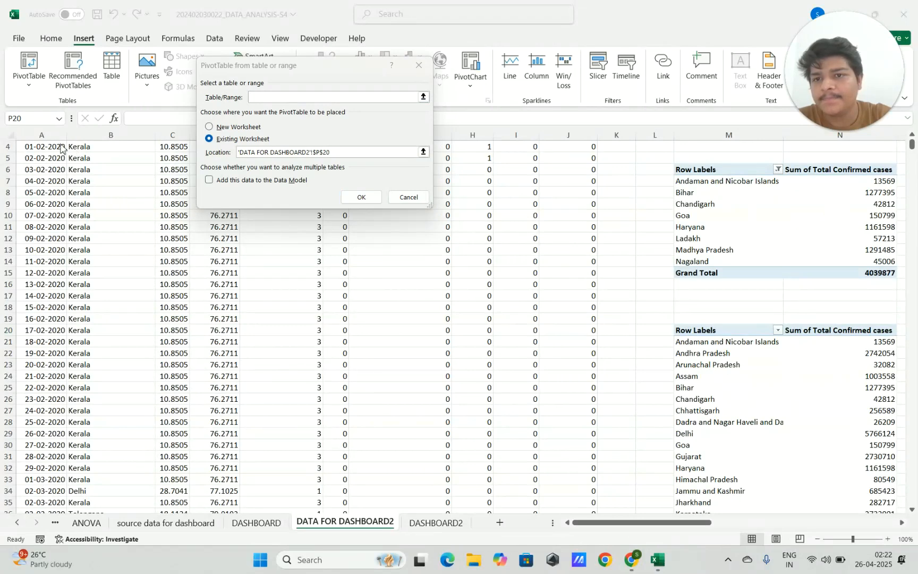
pyautogui.click(209, 123)
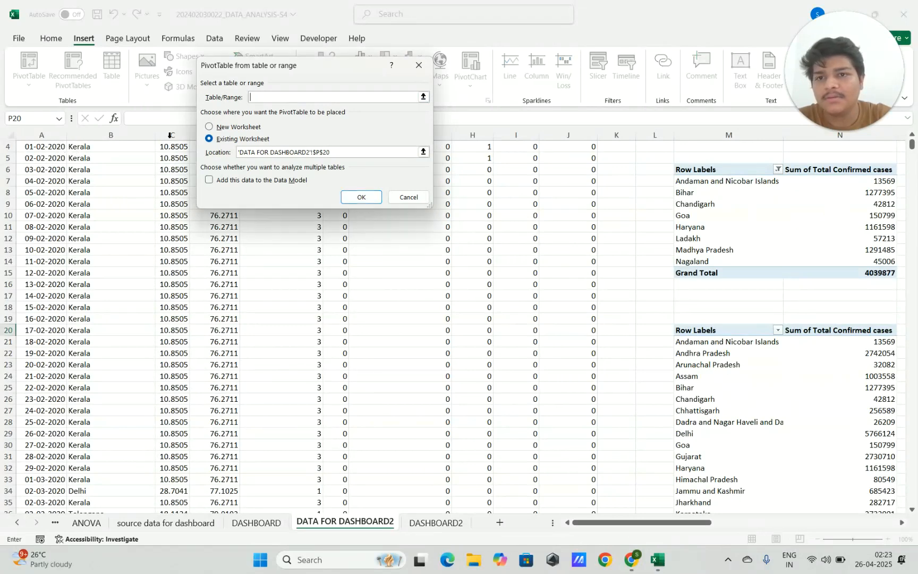
pyautogui.click(61, 154)
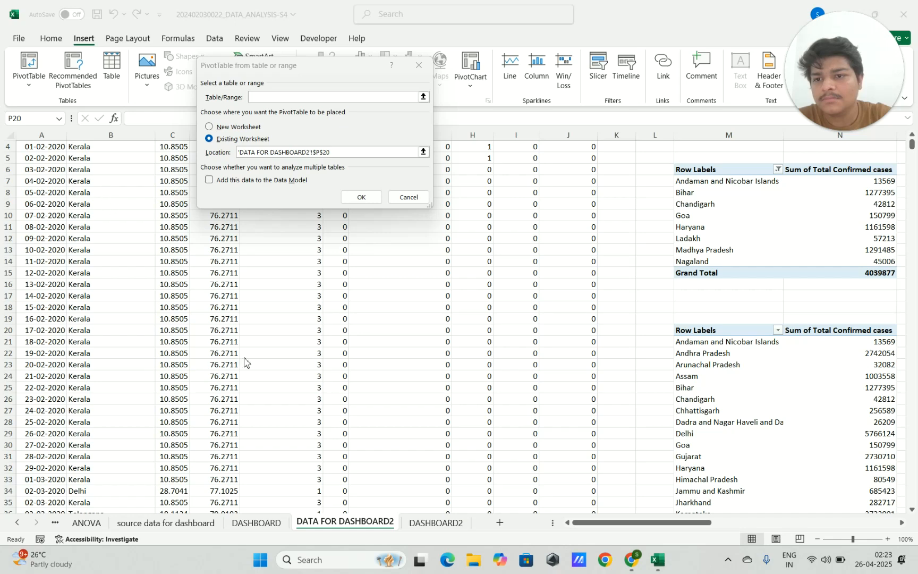
pyautogui.moveTo(317, 66); pyautogui.dragTo(420, 67)
pyautogui.moveTo(45, 145); pyautogui.dragTo(580, 471)
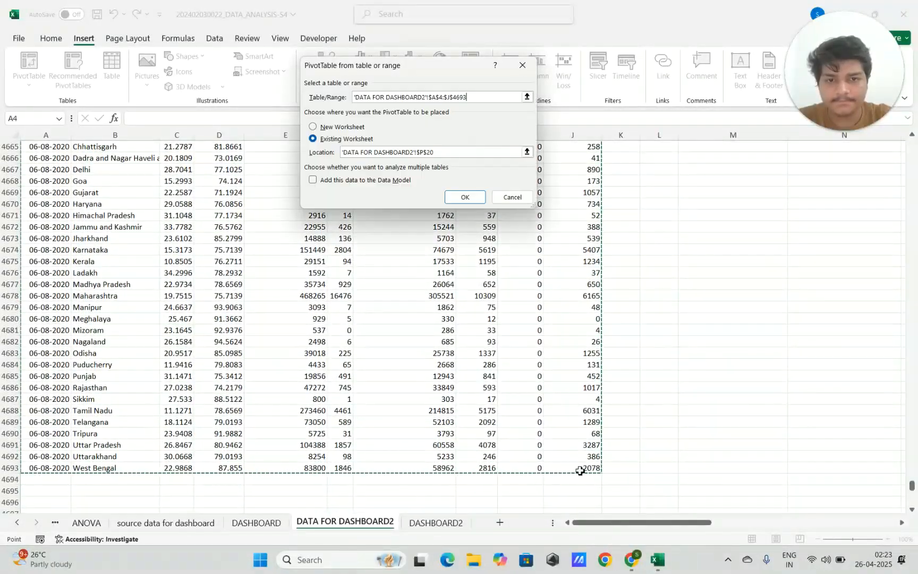
pyautogui.click(469, 200)
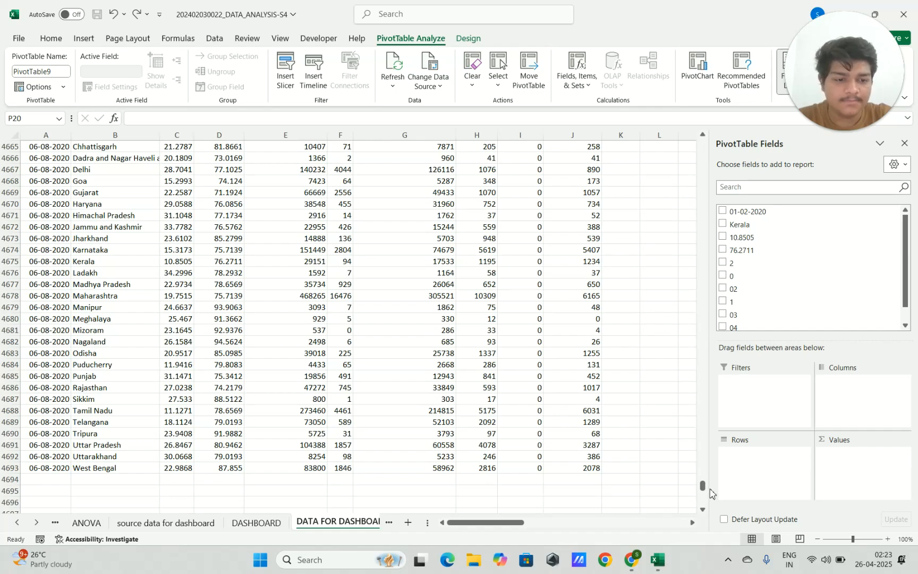
# - Close the PivotTable field list and delete the empty PivotTable that starts at P20
pyautogui.moveTo(704, 486); pyautogui.dragTo(702, 142)
pyautogui.moveTo(494, 522); pyautogui.dragTo(581, 522)
pyautogui.scroll(-2, 582, 500)
pyautogui.scroll(-1, 762, 273)
pyautogui.scroll(1, 763, 282)
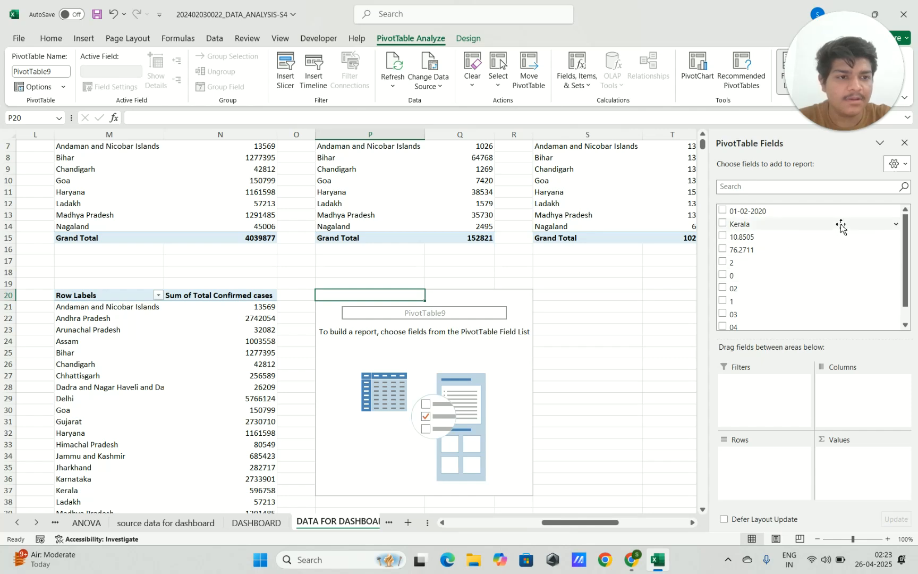
pyautogui.click(905, 143)
pyautogui.moveTo(709, 522); pyautogui.dragTo(390, 260)
pyautogui.scroll(-1, 664, 481)
pyautogui.press('Delete')
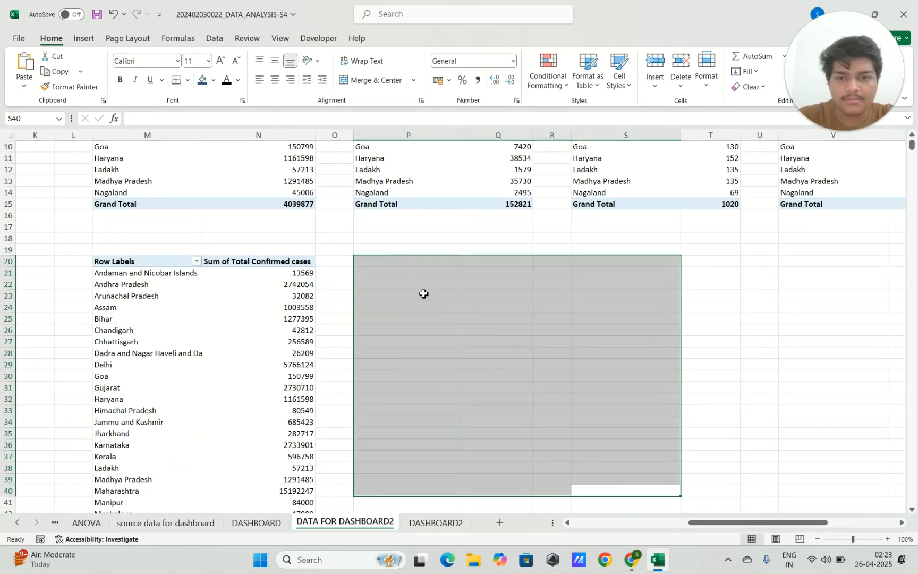
# - Insert a PivotTable at P20 of the existing worksheet from the source range A1:J4692, including the header row
pyautogui.moveTo(706, 526); pyautogui.dragTo(688, 521)
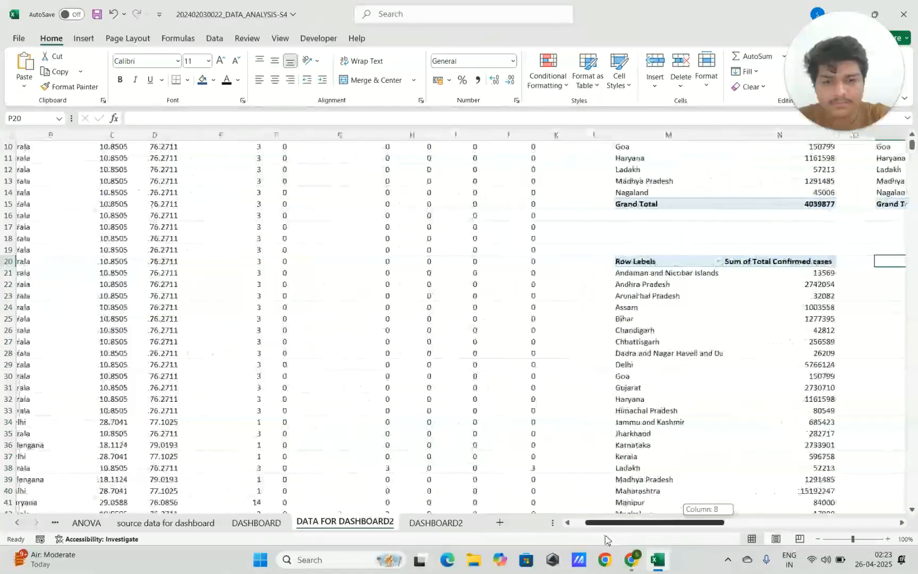
pyautogui.click(84, 39)
pyautogui.click(28, 64)
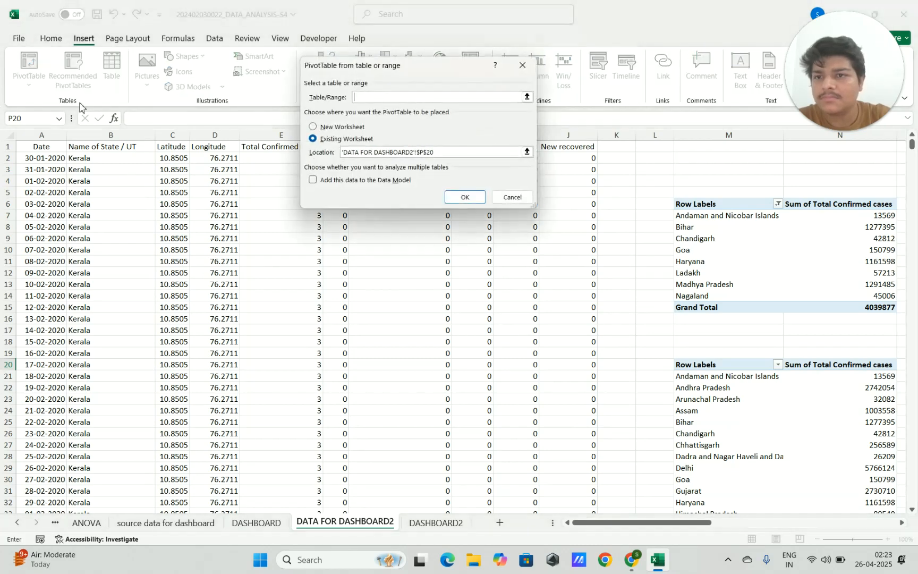
pyautogui.click(46, 149)
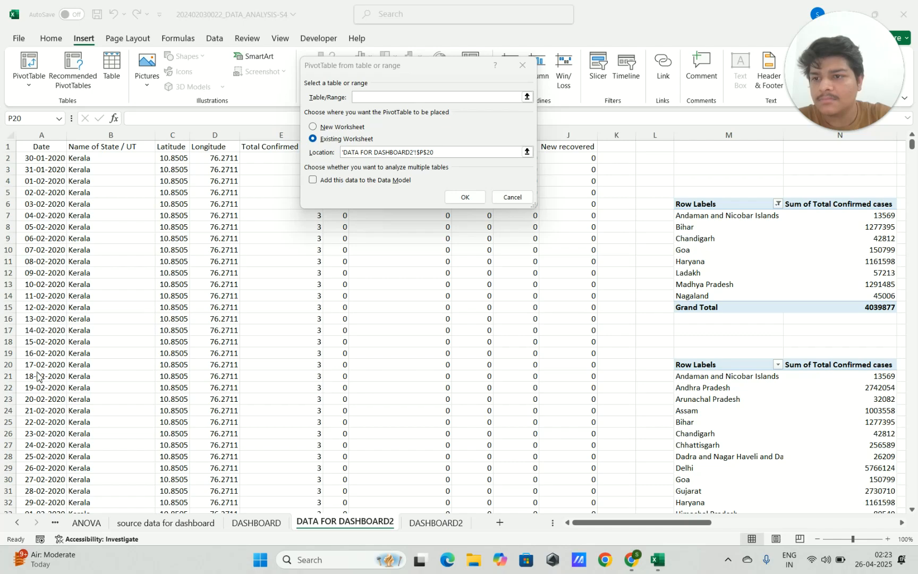
pyautogui.click(361, 105)
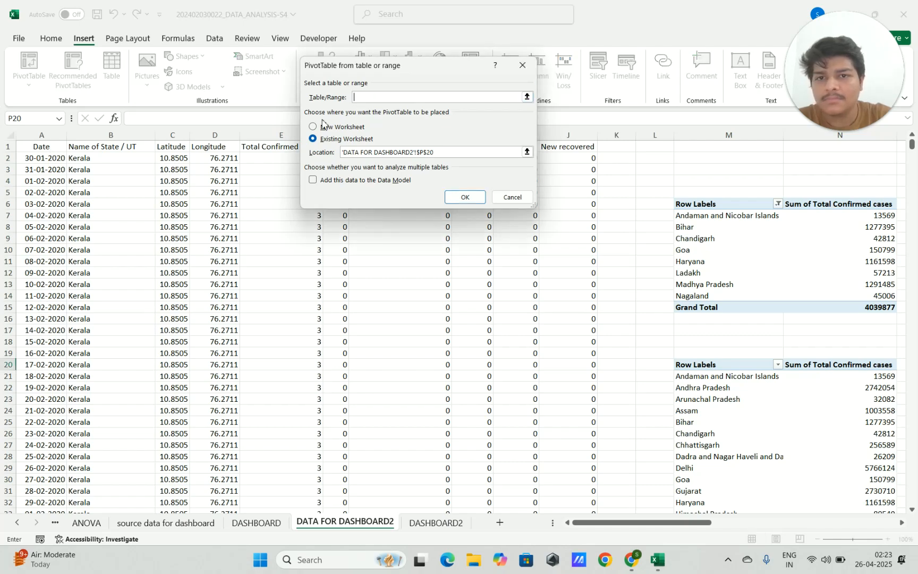
pyautogui.moveTo(29, 152); pyautogui.dragTo(566, 438)
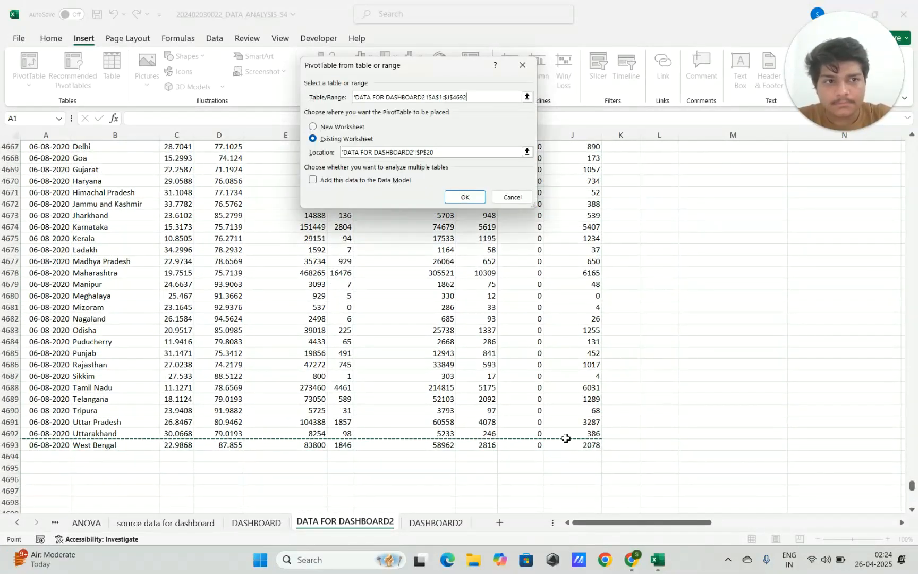
pyautogui.click(461, 197)
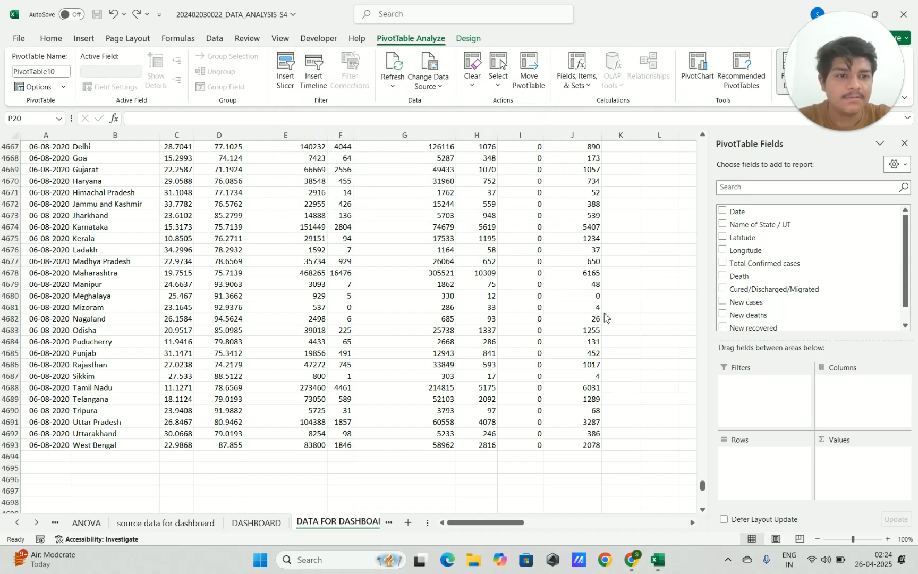
# - Set Name of State / UT as the PivotTable's rows and New cases as its summed values, then close the field list
pyautogui.scroll(2, 684, 431)
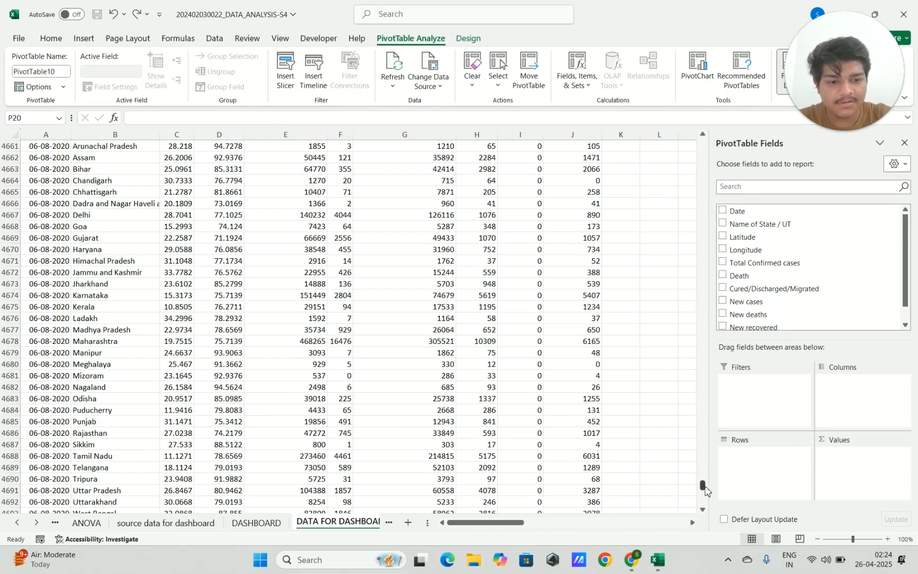
pyautogui.moveTo(704, 494); pyautogui.dragTo(702, 142)
pyautogui.moveTo(504, 523); pyautogui.dragTo(567, 522)
pyautogui.scroll(-2, 585, 487)
pyautogui.moveTo(743, 229); pyautogui.dragTo(757, 451)
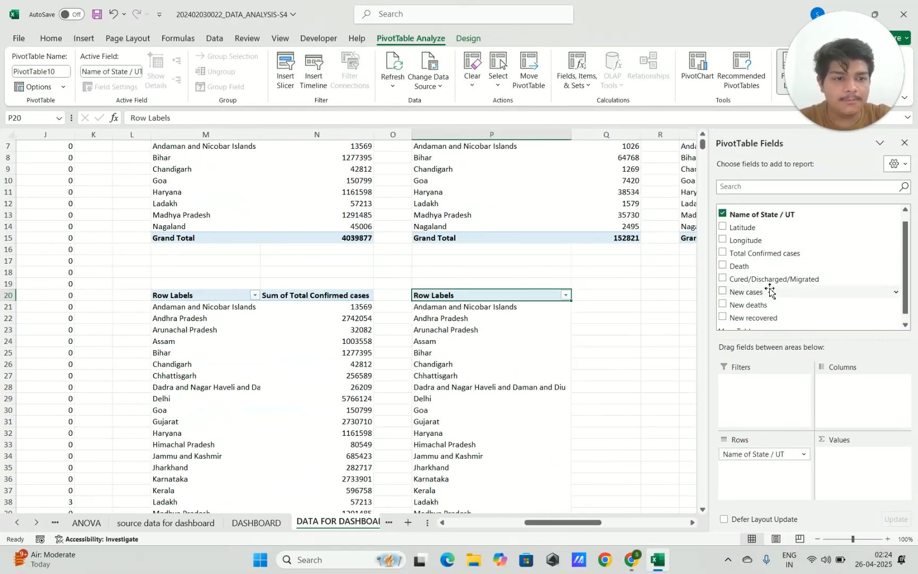
pyautogui.moveTo(769, 298); pyautogui.dragTo(828, 455)
pyautogui.scroll(-2, 660, 412)
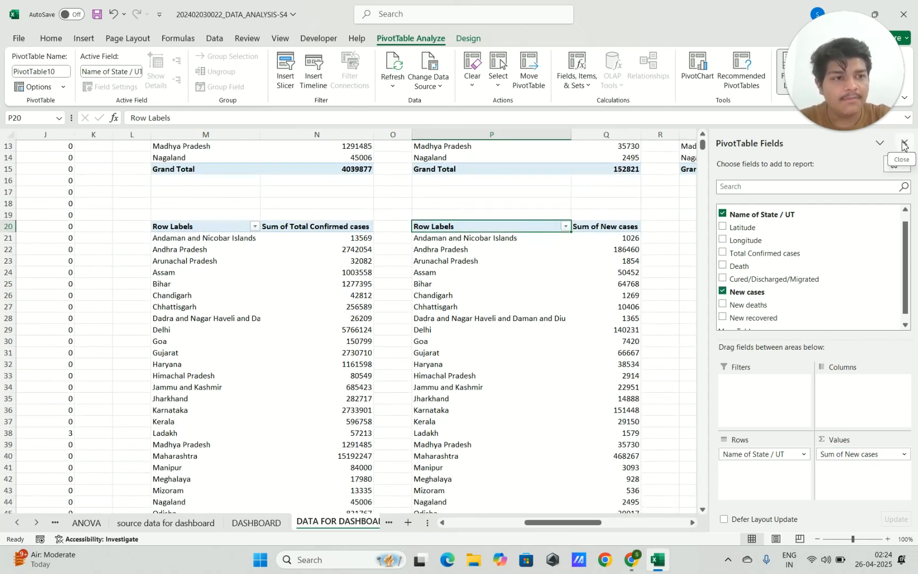
pyautogui.click(904, 142)
pyautogui.scroll(-1, 585, 265)
pyautogui.click(779, 295)
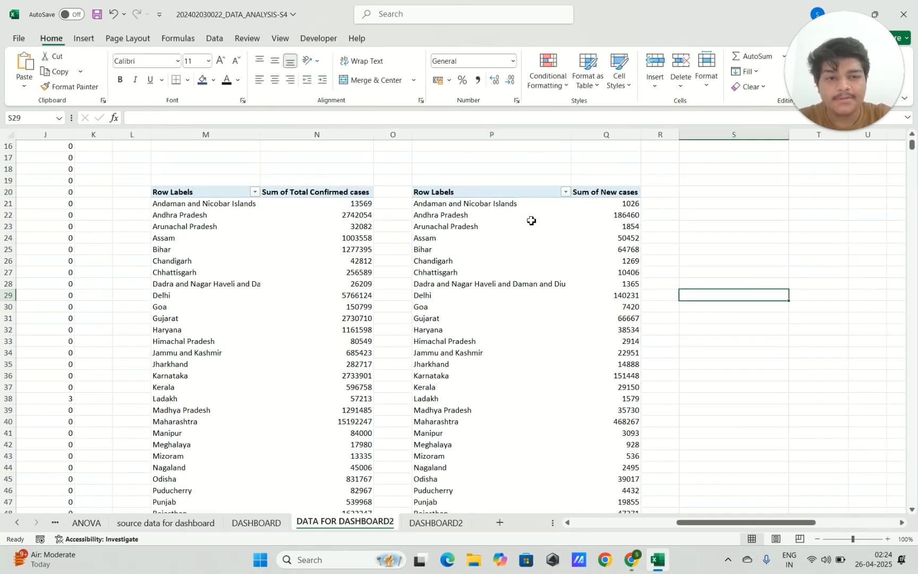
# - Insert a Clustered Column chart from the whole new cases PivotTable in P20:Q61
pyautogui.scroll(-5, 525, 219)
pyautogui.scroll(-1, 524, 220)
pyautogui.scroll(5, 524, 219)
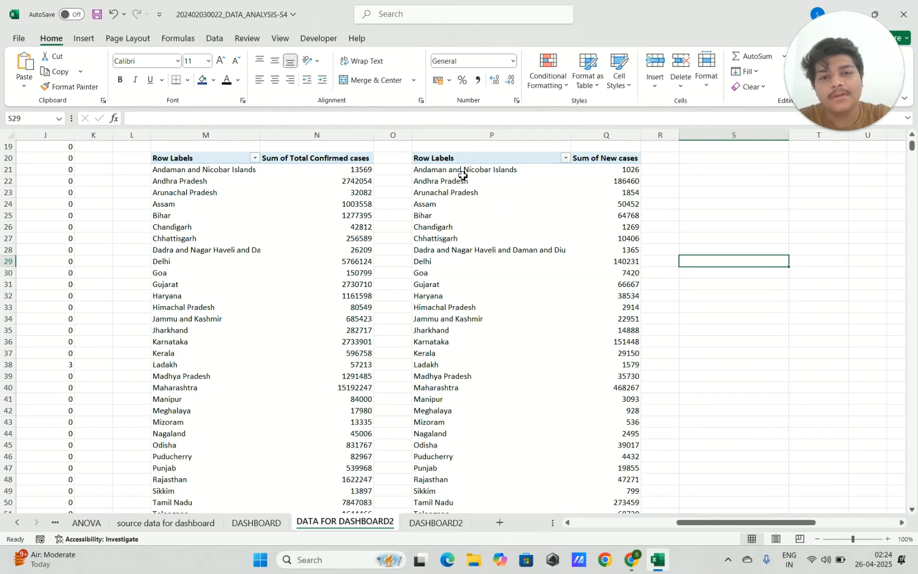
pyautogui.scroll(-5, 472, 175)
pyautogui.scroll(3, 475, 184)
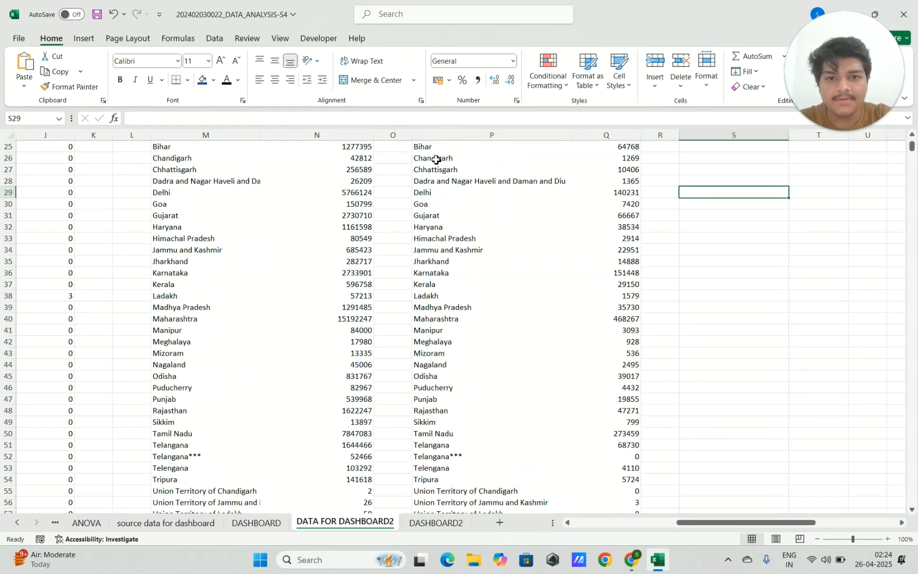
pyautogui.scroll(2, 436, 159)
pyautogui.moveTo(435, 157); pyautogui.dragTo(615, 492)
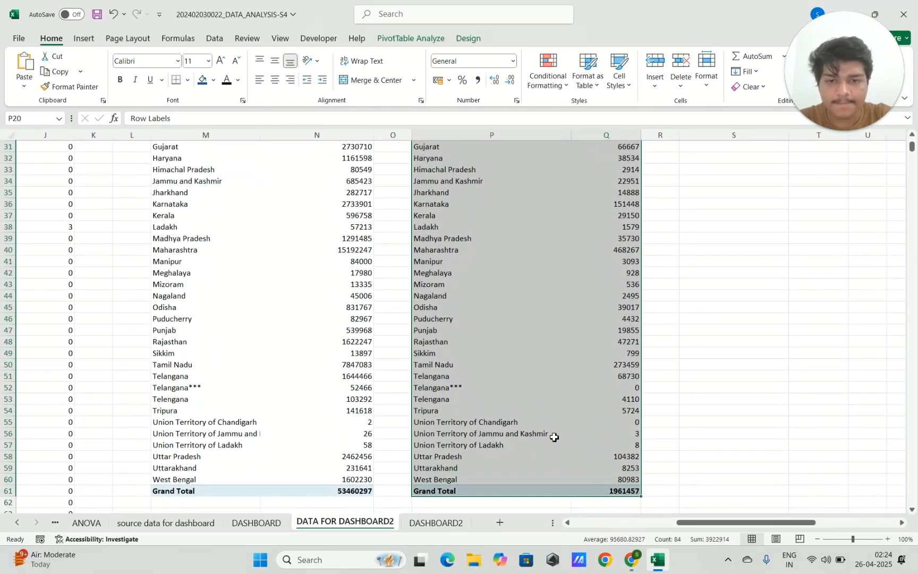
pyautogui.click(84, 39)
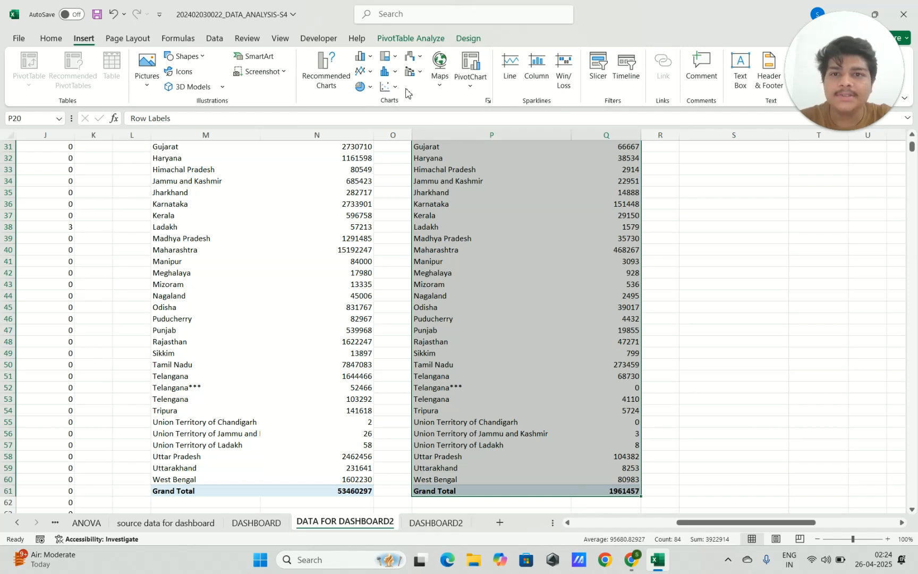
pyautogui.click(327, 72)
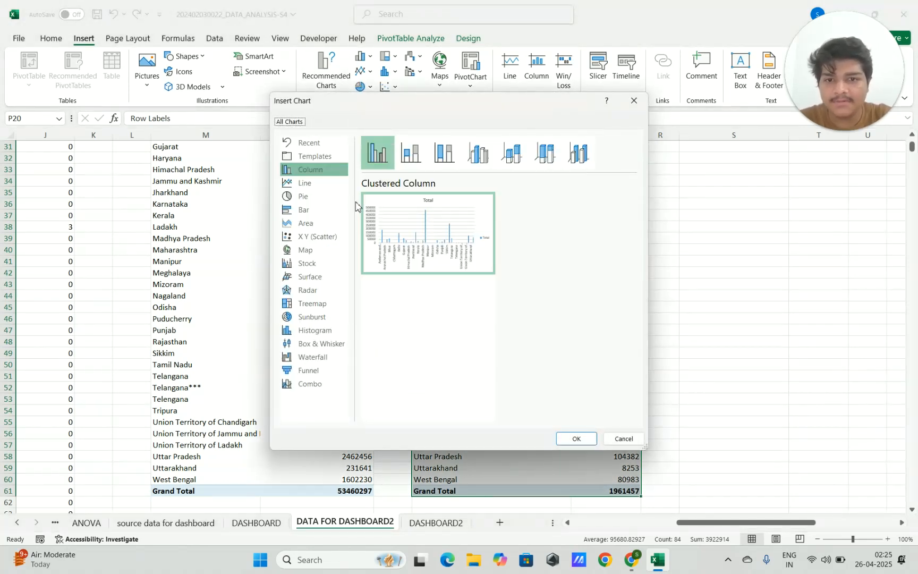
pyautogui.moveTo(451, 201)
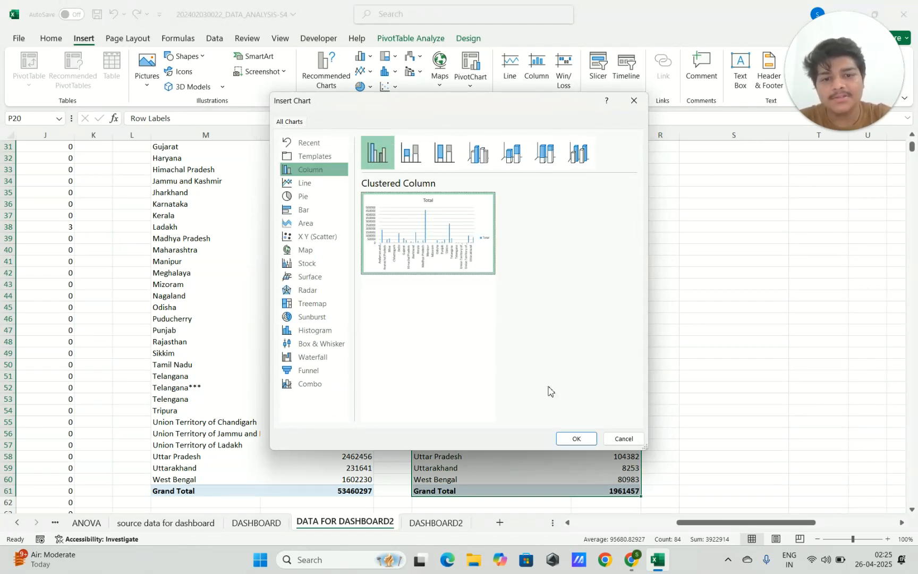
pyautogui.click(576, 439)
# - Cut the new cases column chart and go to the DASHBOARD2 sheet
pyautogui.moveTo(552, 265); pyautogui.dragTo(671, 237)
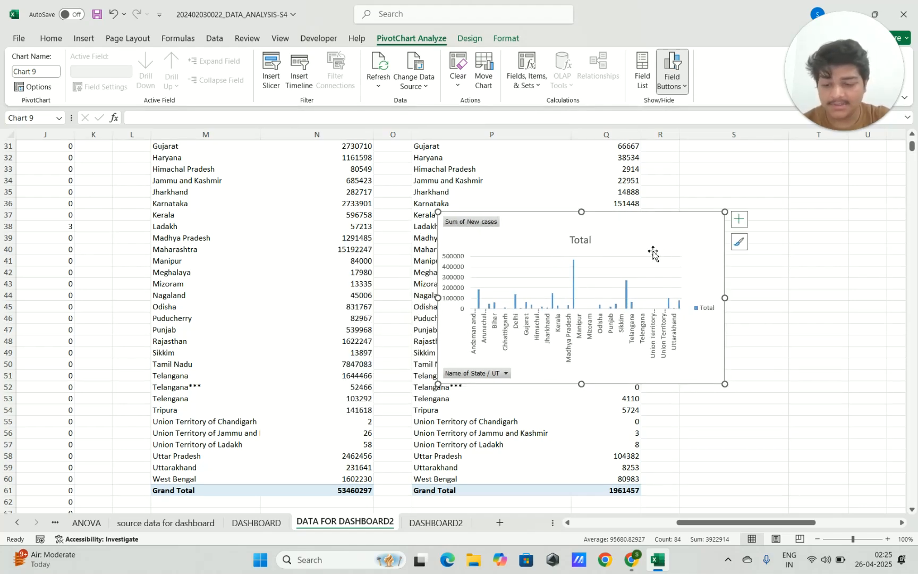
pyautogui.hotkey('ctrl', 'x')
pyautogui.click(436, 522)
pyautogui.click(441, 366)
pyautogui.hotkey('ctrl', 'v')
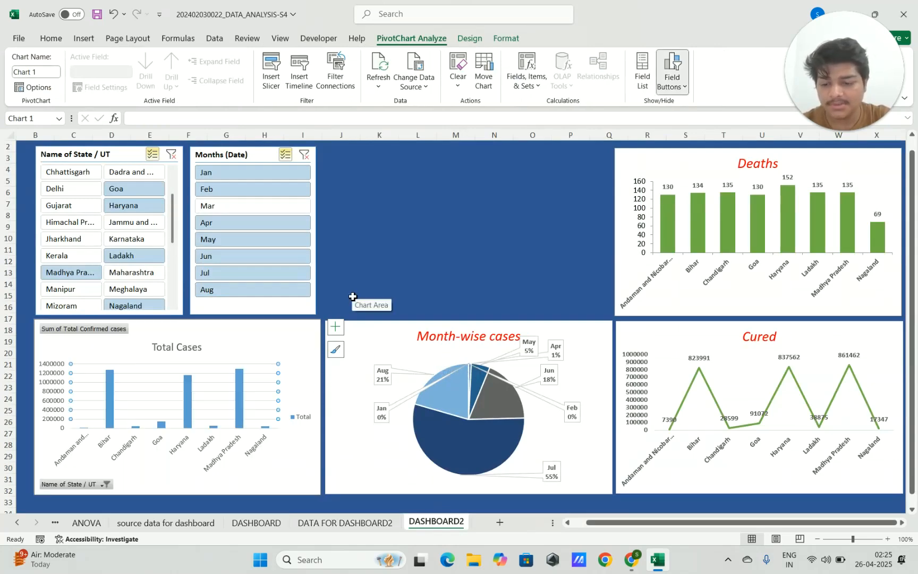
pyautogui.hotkey('ctrl', 'z')
# - Paste the new cases chart on DASHBOARD2 and fit it into the gap above the Month-wise cases chart
pyautogui.click(407, 224)
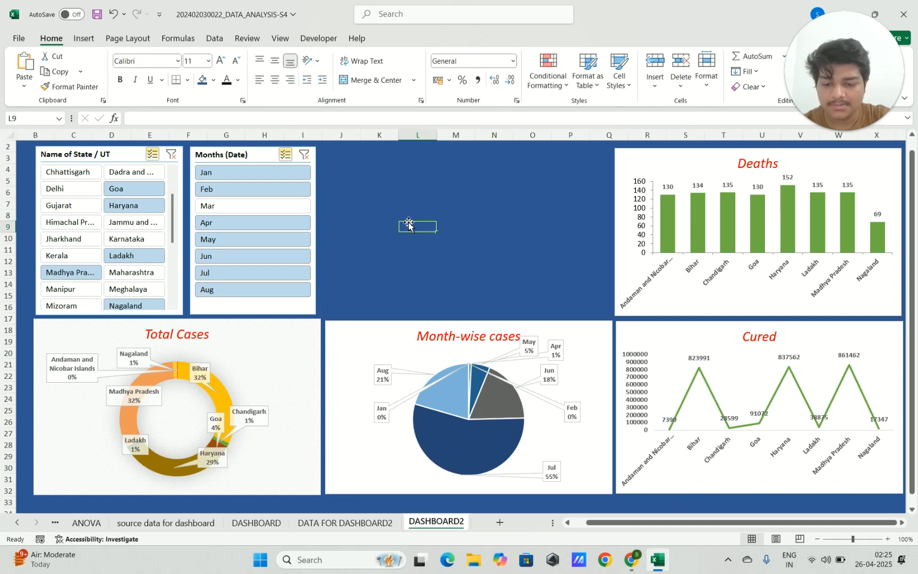
pyautogui.hotkey('ctrl', 'v')
pyautogui.moveTo(481, 242); pyautogui.dragTo(406, 168)
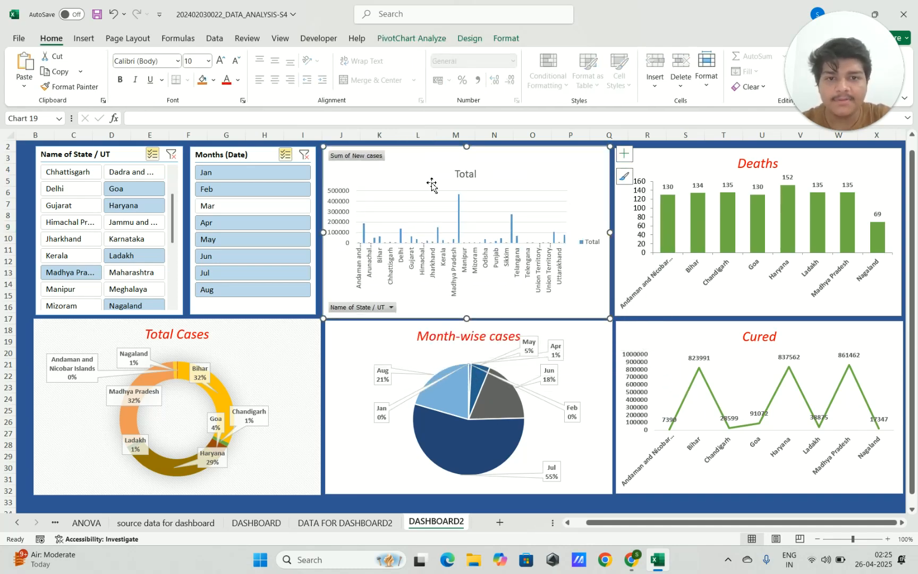
# - Hide all field buttons on the new cases chart
pyautogui.click(95, 501)
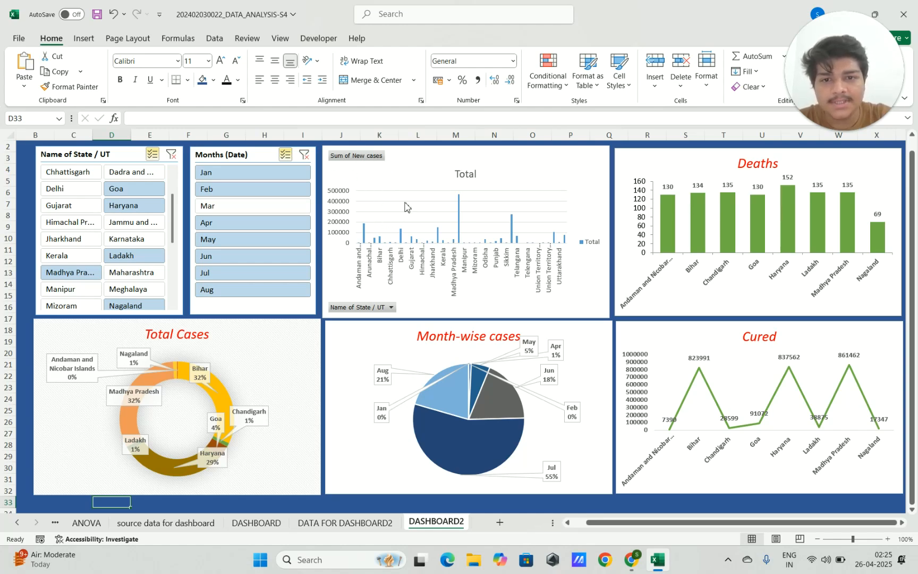
pyautogui.rightClick(356, 160)
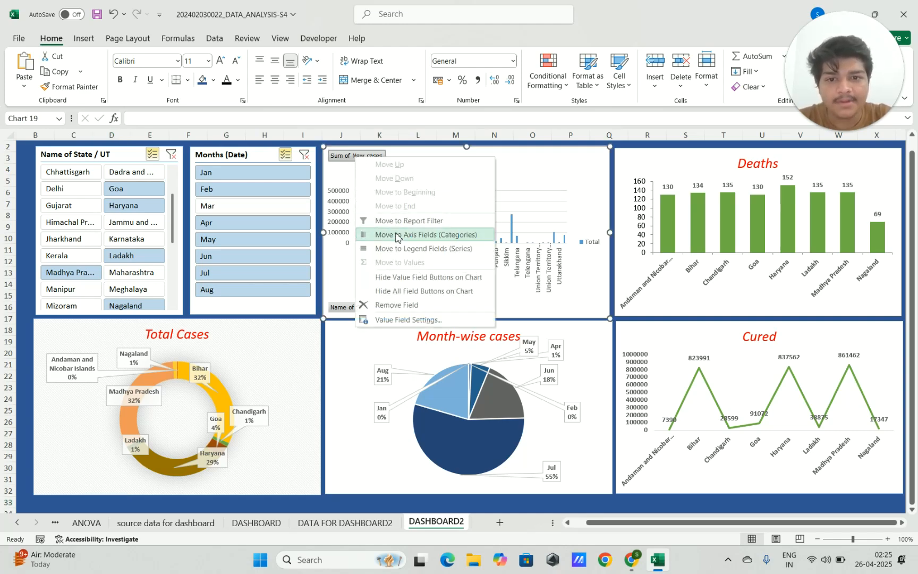
pyautogui.click(398, 291)
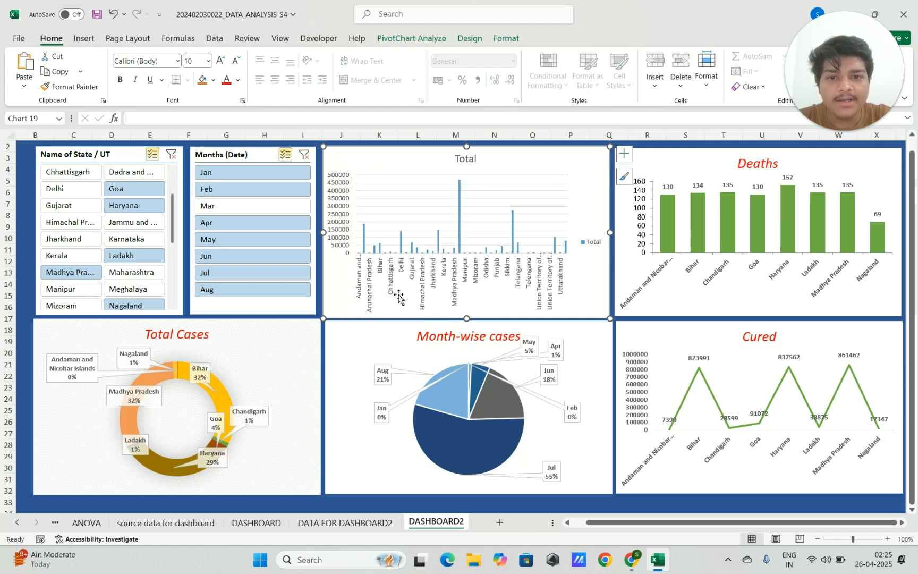
# - Delete the major gridlines from the new cases chart
pyautogui.click(416, 195)
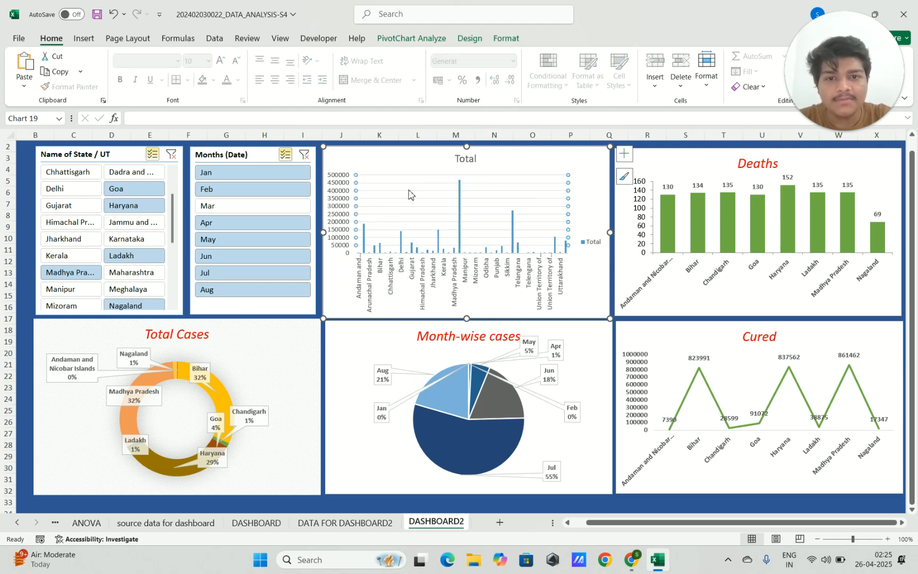
pyautogui.doubleClick(408, 192)
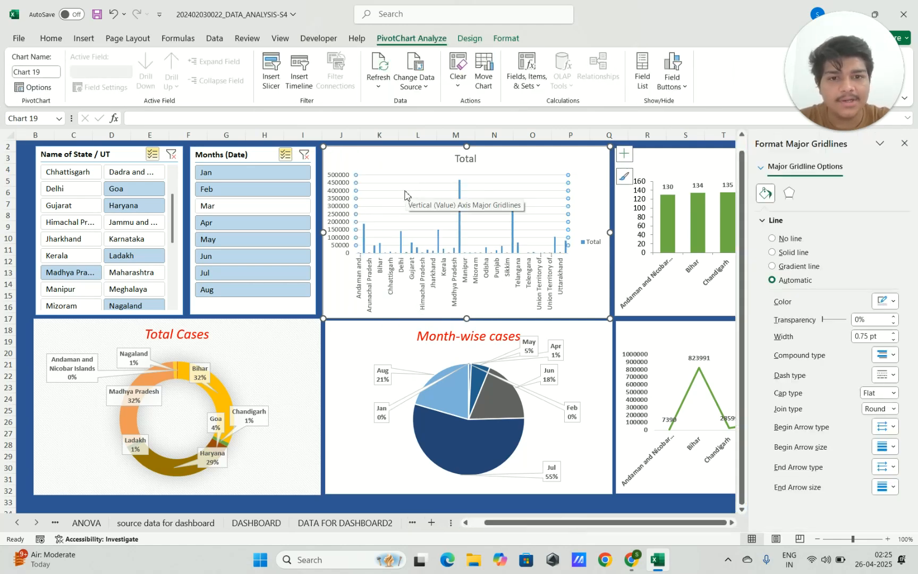
pyautogui.press('Escape')
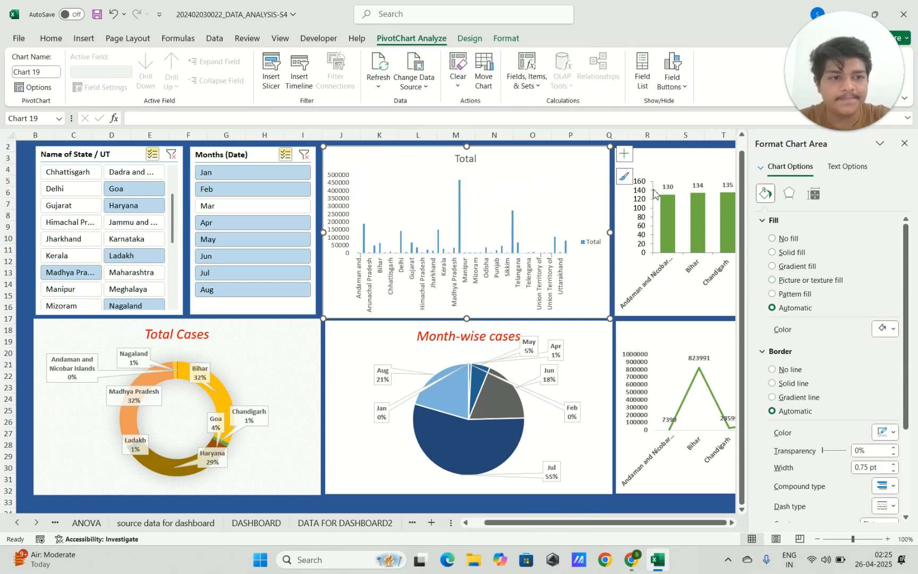
pyautogui.click(905, 143)
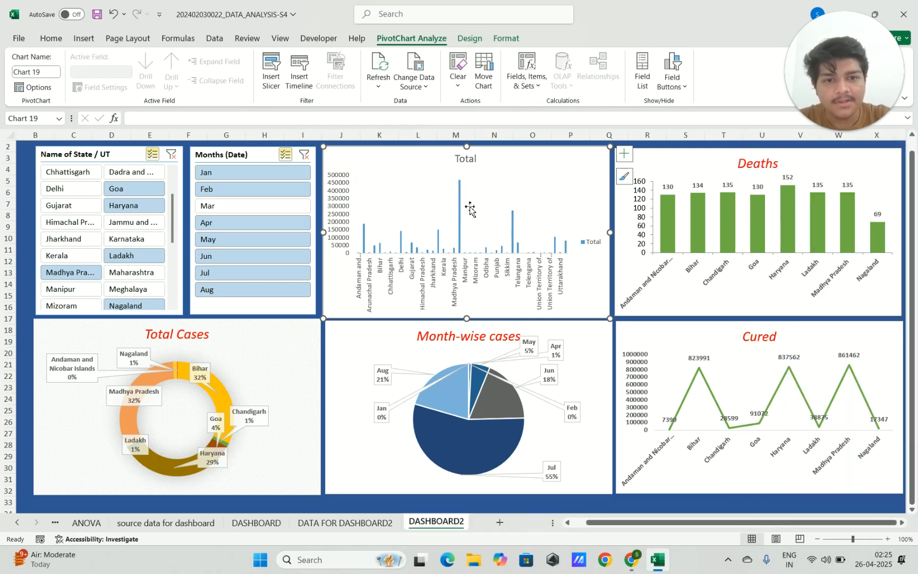
# - Add data labels in Data Callout style to the new cases chart
pyautogui.click(624, 157)
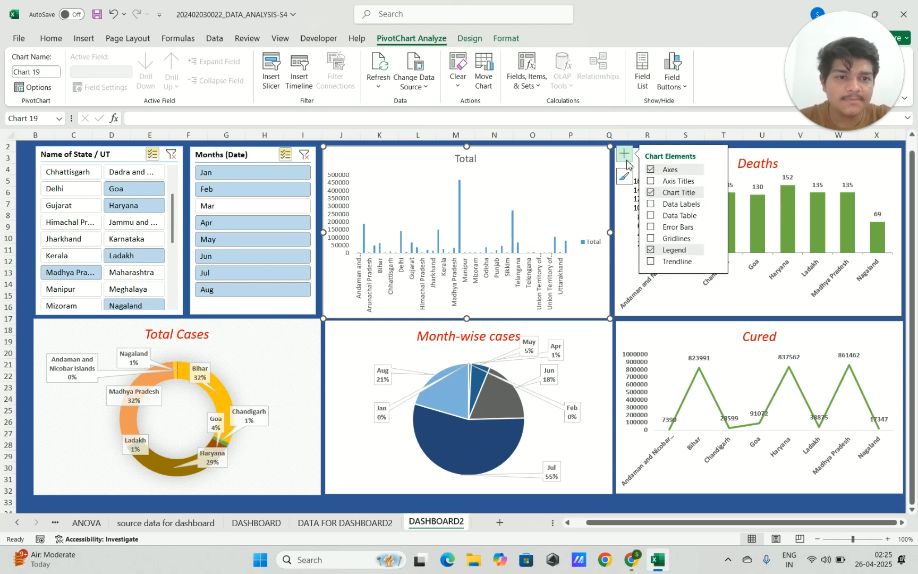
pyautogui.click(651, 208)
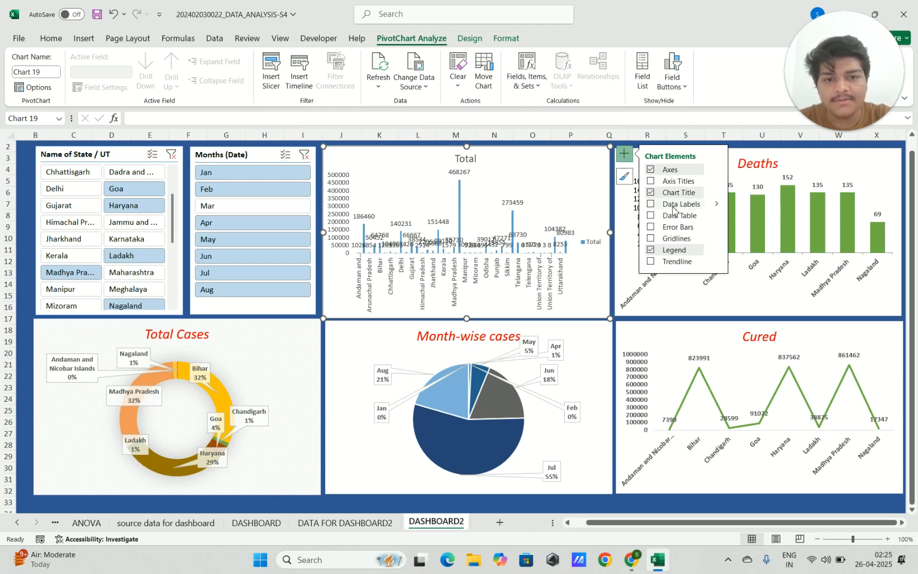
pyautogui.click(716, 203)
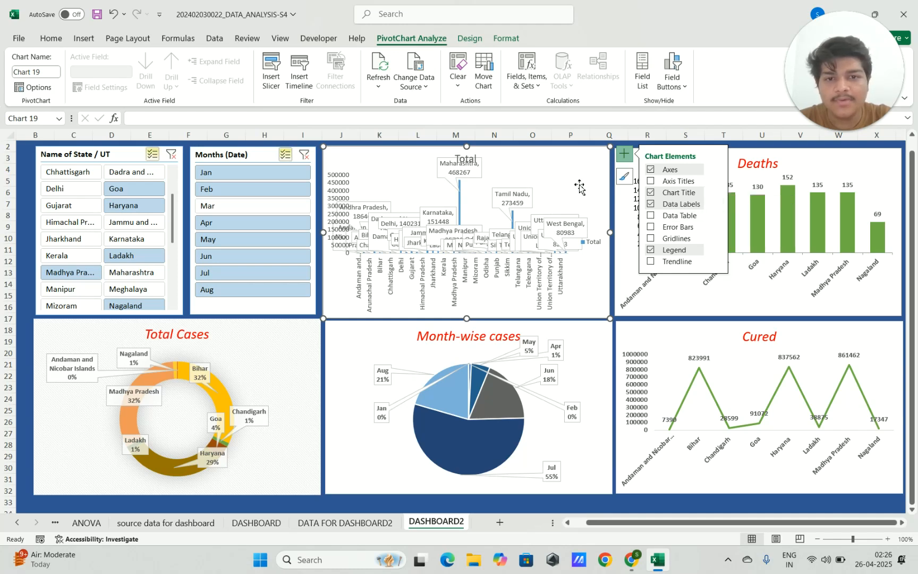
pyautogui.click(621, 159)
# - Change the new cases chart's type to Clustered Bar
pyautogui.rightClick(562, 177)
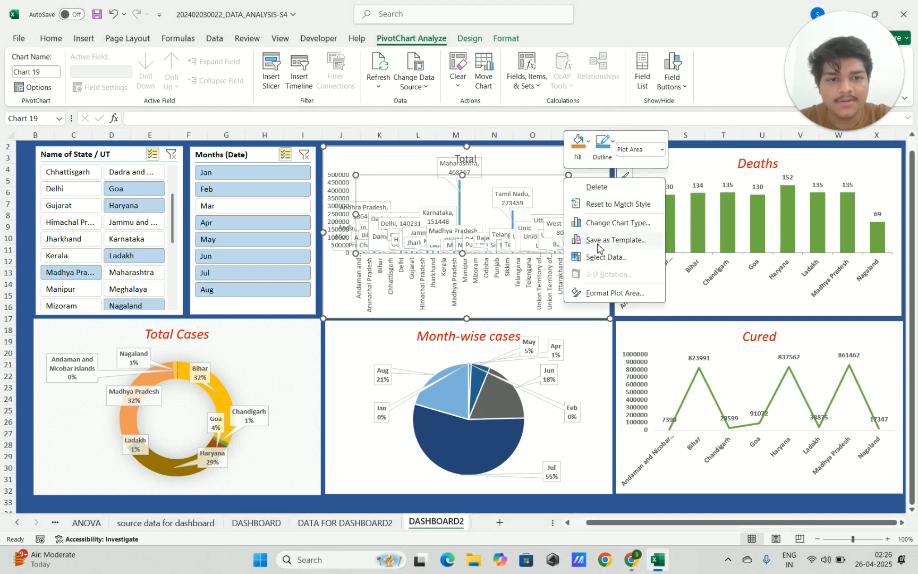
pyautogui.click(603, 223)
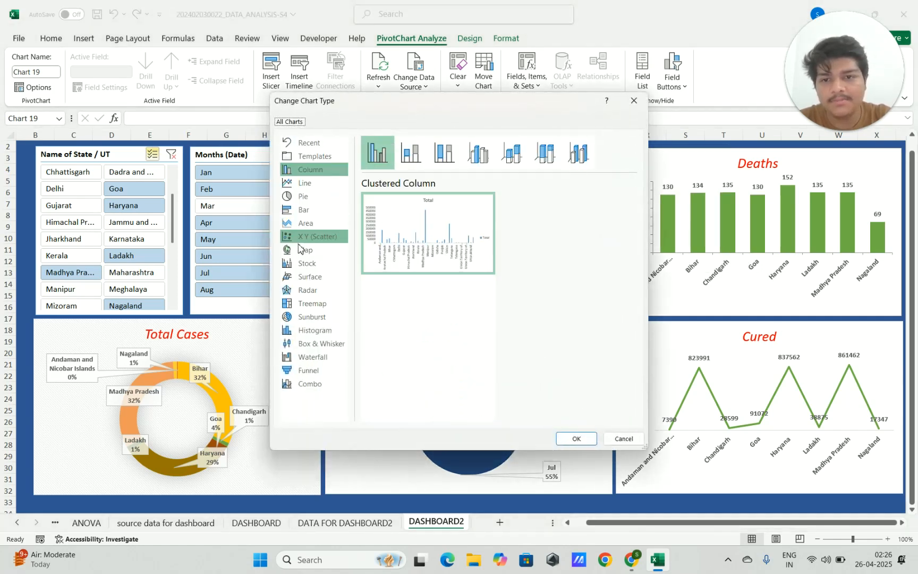
pyautogui.click(313, 197)
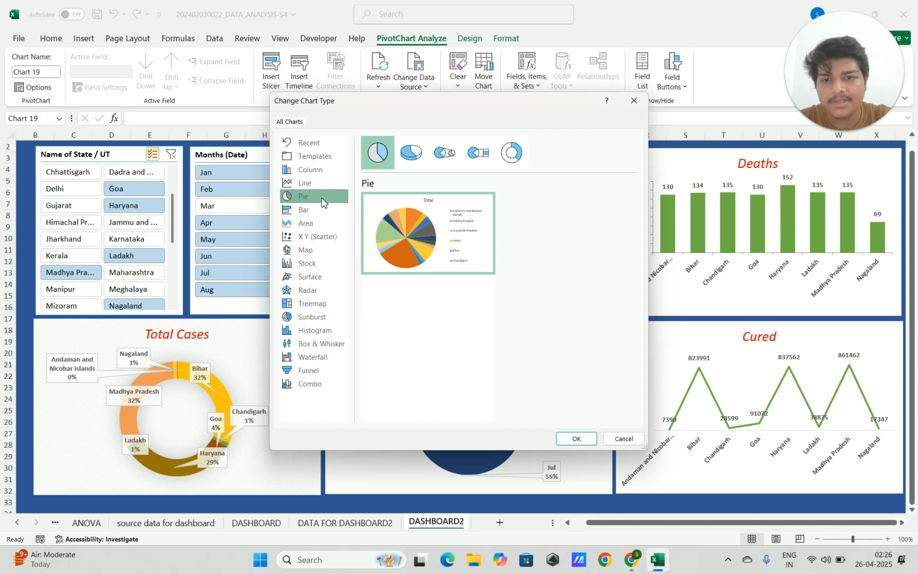
pyautogui.click(314, 184)
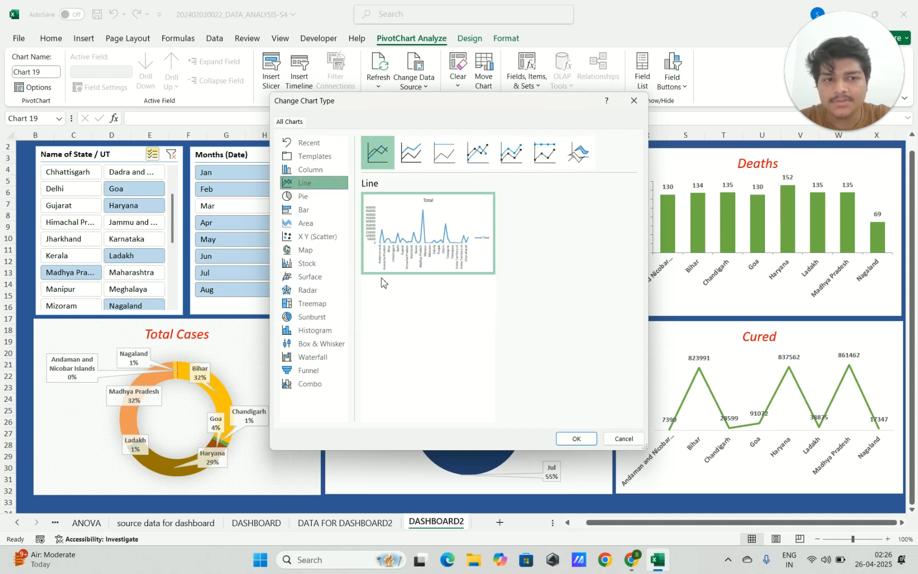
pyautogui.click(316, 210)
pyautogui.moveTo(417, 234)
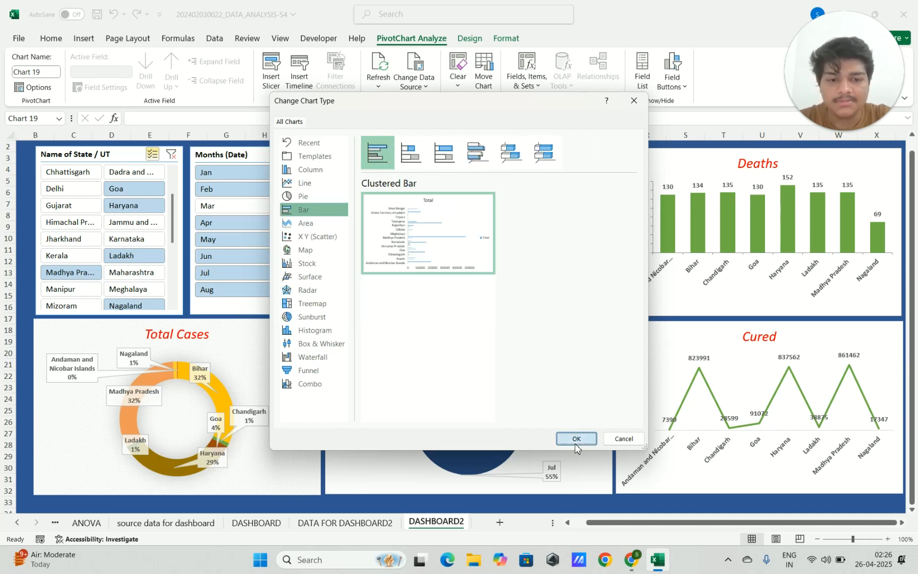
pyautogui.click(576, 439)
# - Try plain data labels in place of the callouts on the new cases chart and switch all its data labels off
pyautogui.click(624, 154)
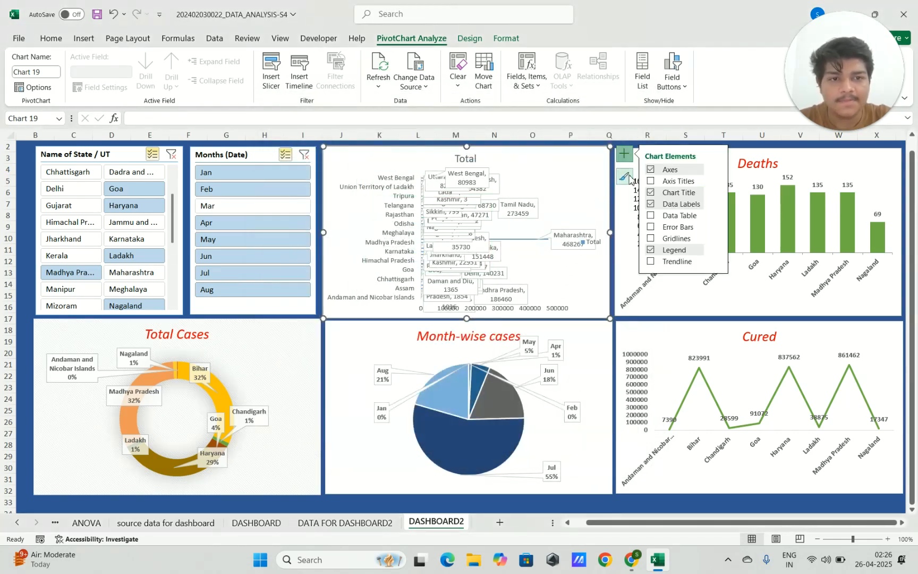
pyautogui.click(716, 203)
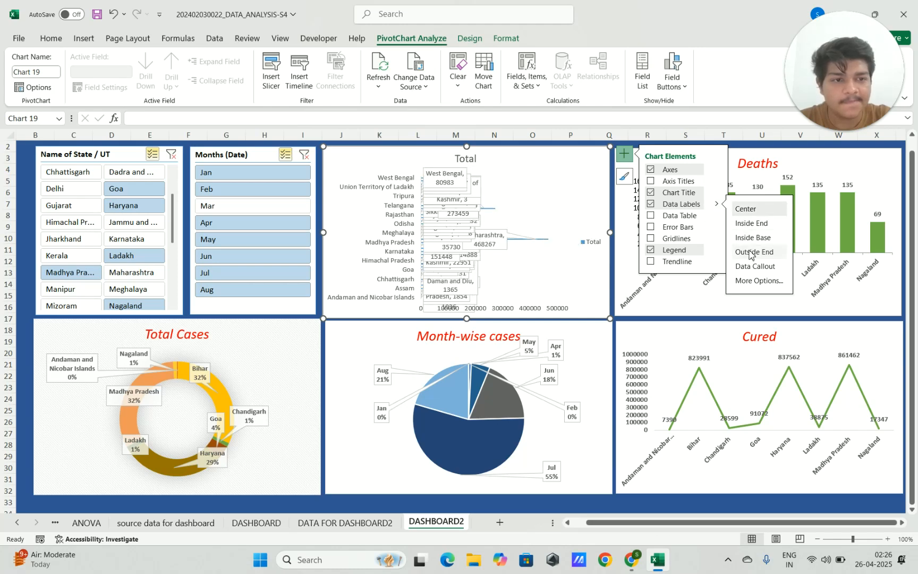
pyautogui.click(654, 205)
pyautogui.click(653, 205)
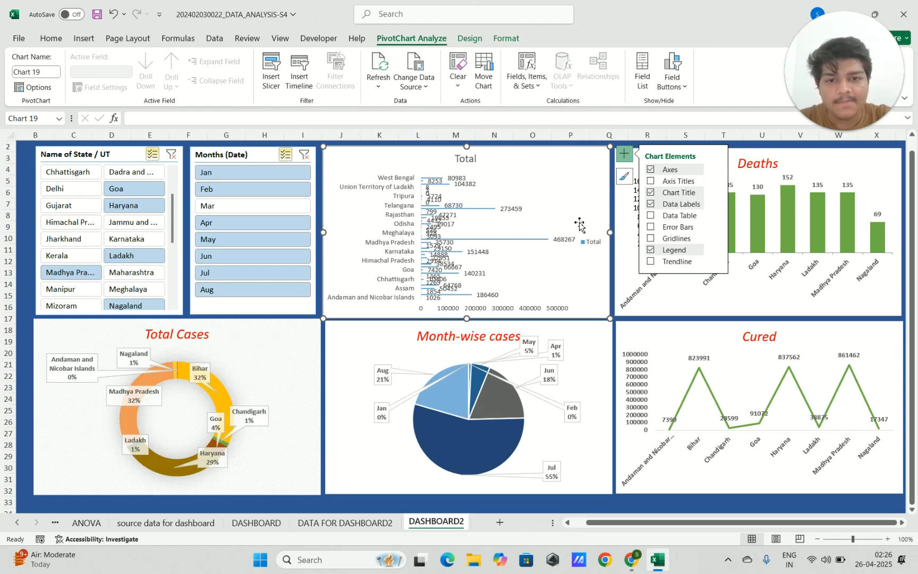
pyautogui.click(648, 205)
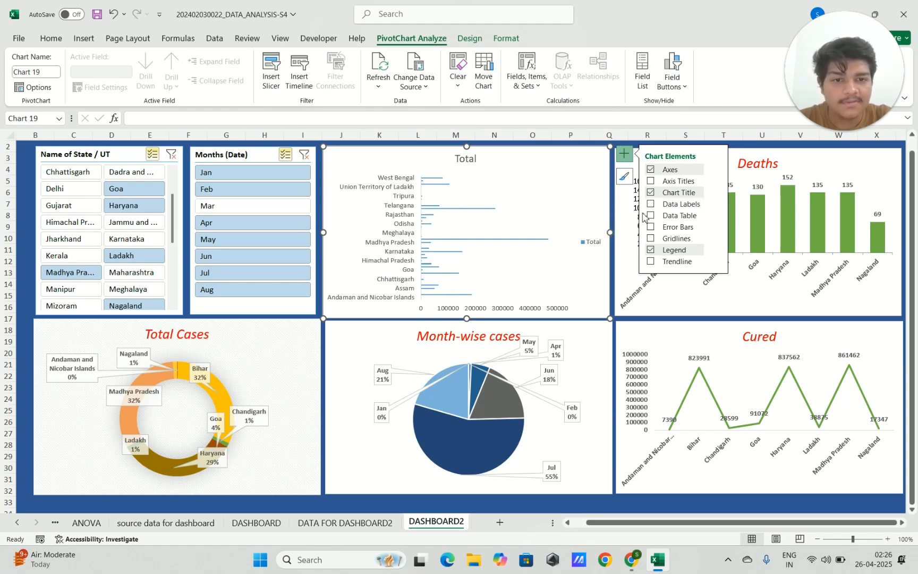
# - Delete the legend from the new cases bar chart
pyautogui.click(593, 243)
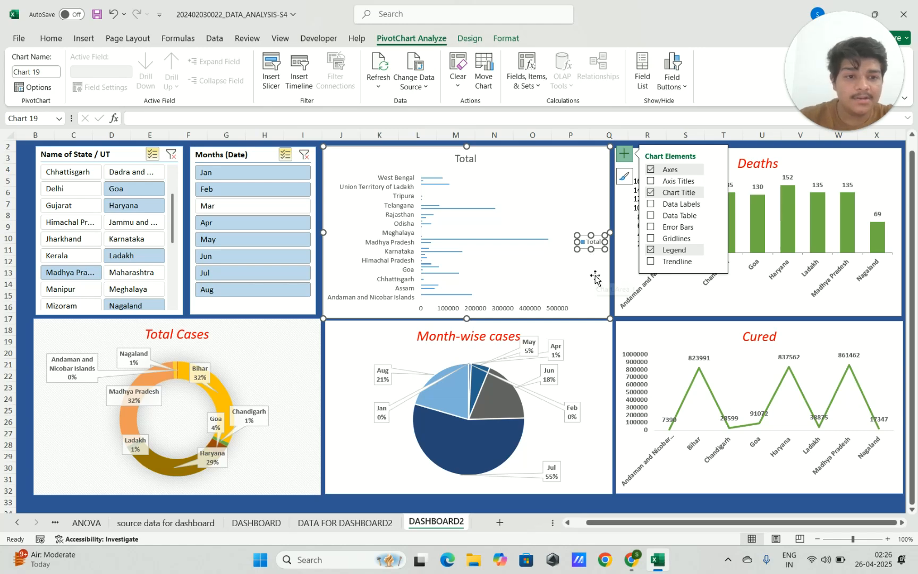
pyautogui.click(624, 154)
pyautogui.press('Delete')
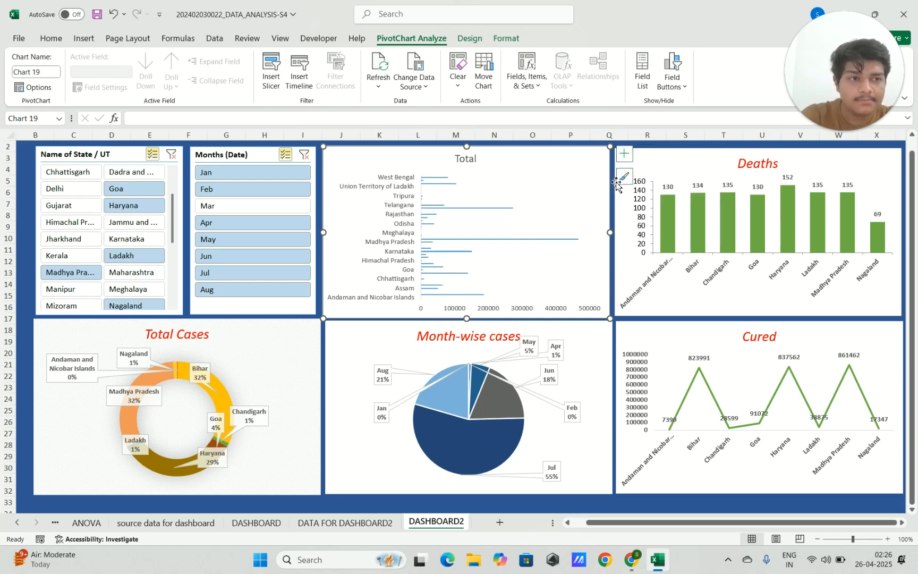
# - Replace the bar chart's title text with "New cases"
pyautogui.click(476, 159)
pyautogui.click(471, 159)
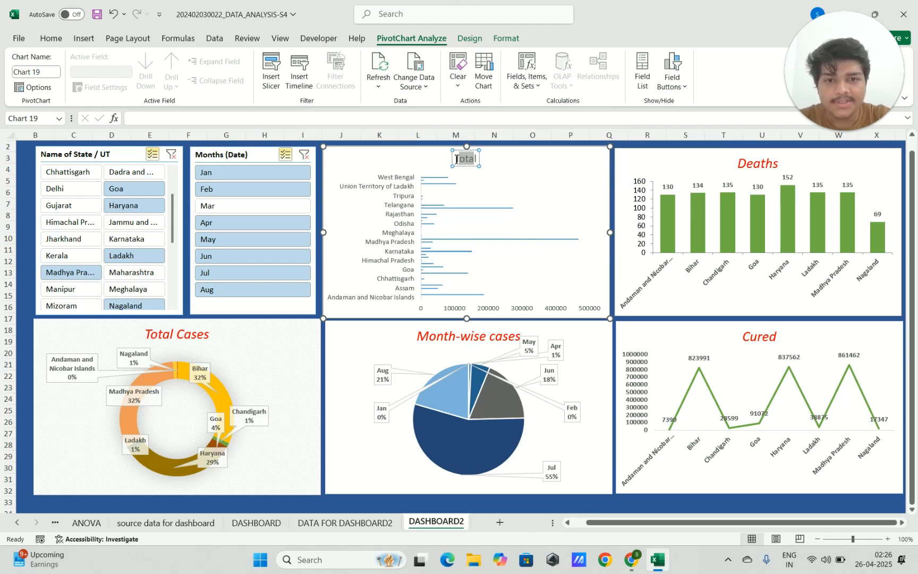
pyautogui.press('BackSpace')
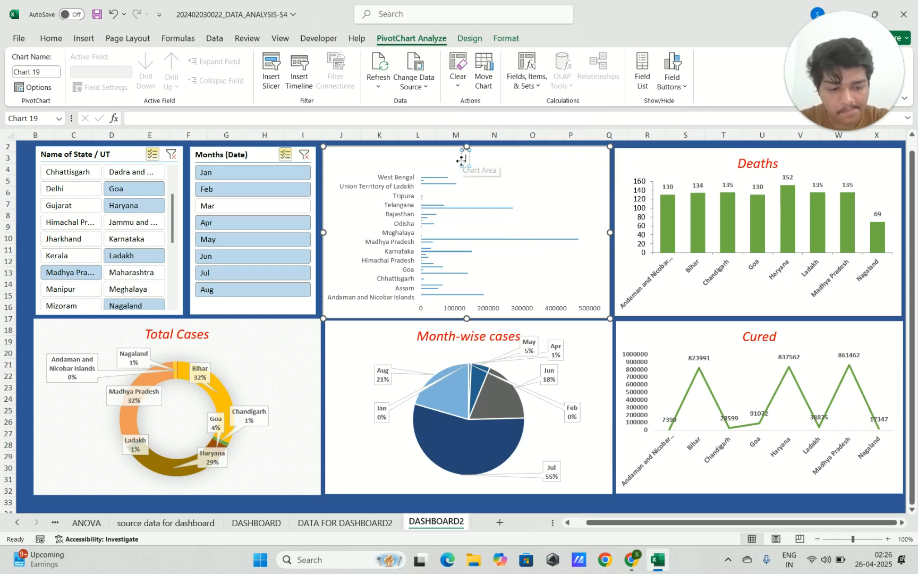
pyautogui.write('New cases')
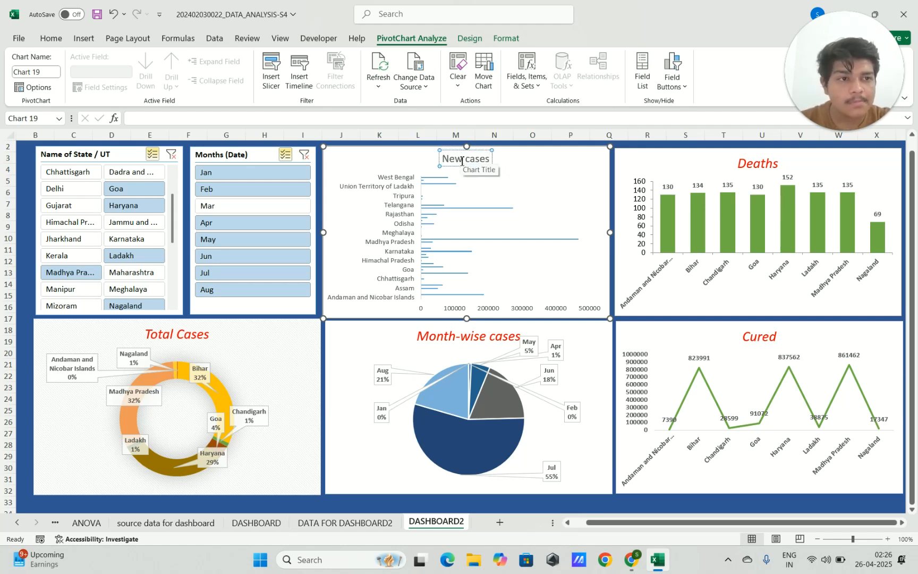
pyautogui.click(508, 168)
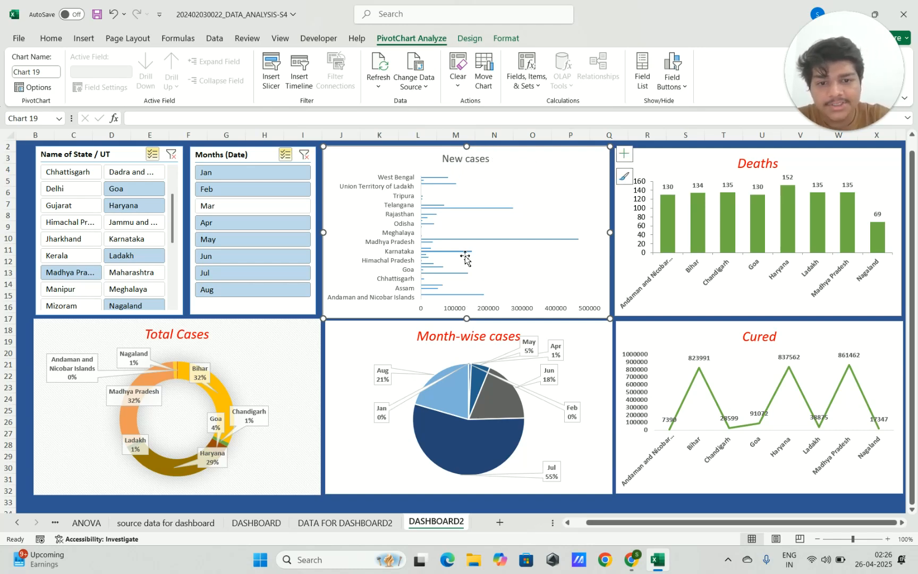
# - Copy the Deaths chart title's formatting onto the New cases title with Format Painter
pyautogui.click(749, 168)
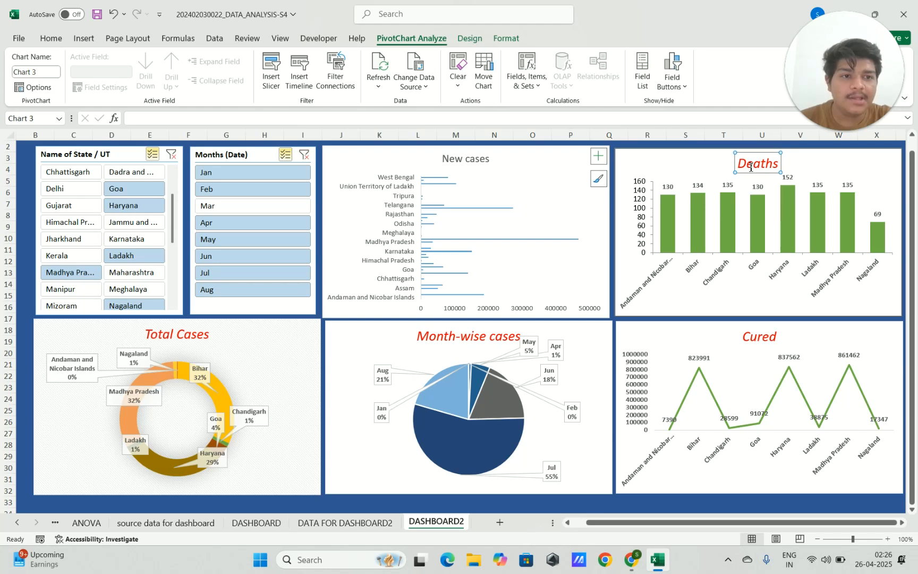
pyautogui.click(51, 39)
pyautogui.click(69, 87)
pyautogui.click(462, 155)
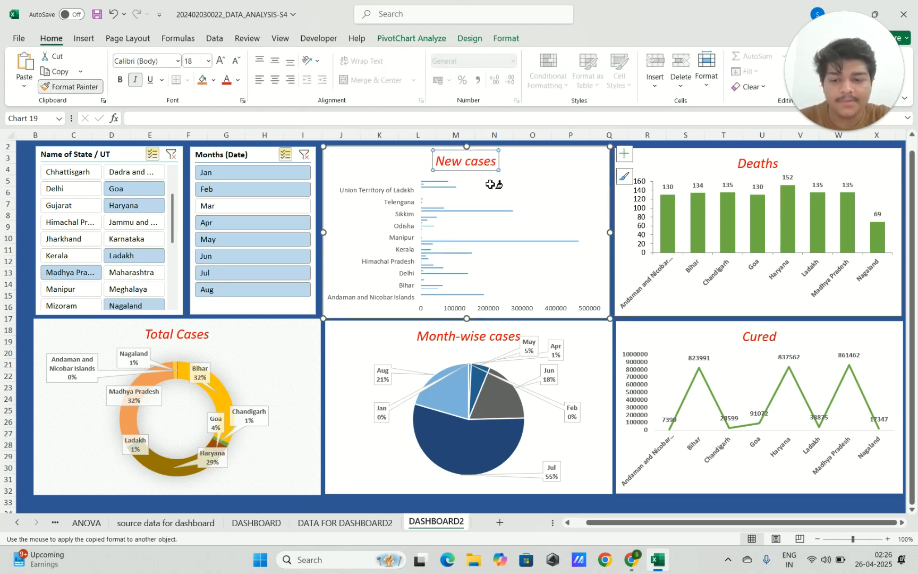
# - Undo the formatting painted onto the Deaths chart's data labels and the New cases title
pyautogui.click(670, 189)
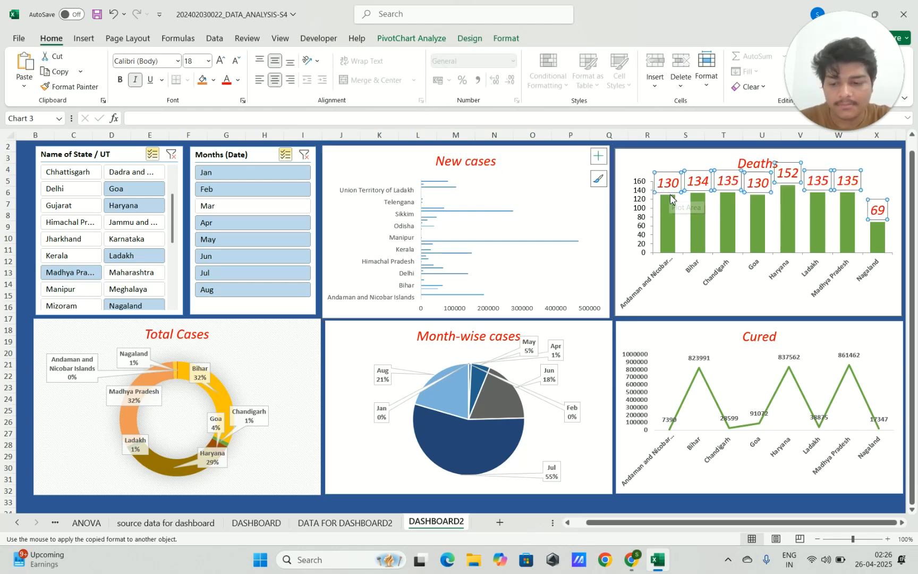
pyautogui.hotkey('ctrl', 'z')
pyautogui.hotkey('ctrl', 'z')
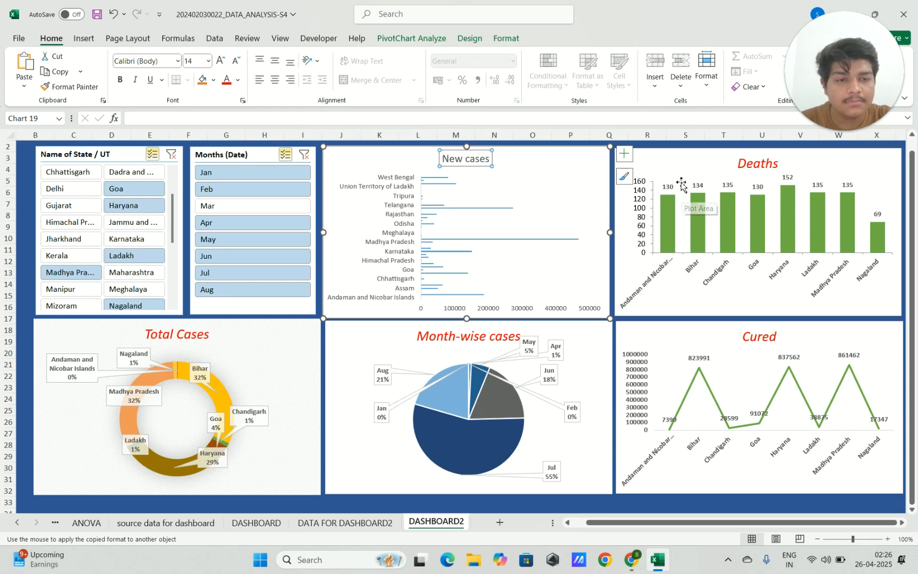
# - Copy the bold 9 pt label formatting from the Cured chart onto both axes of the New cases chart
pyautogui.click(708, 360)
pyautogui.click(71, 86)
pyautogui.click(412, 197)
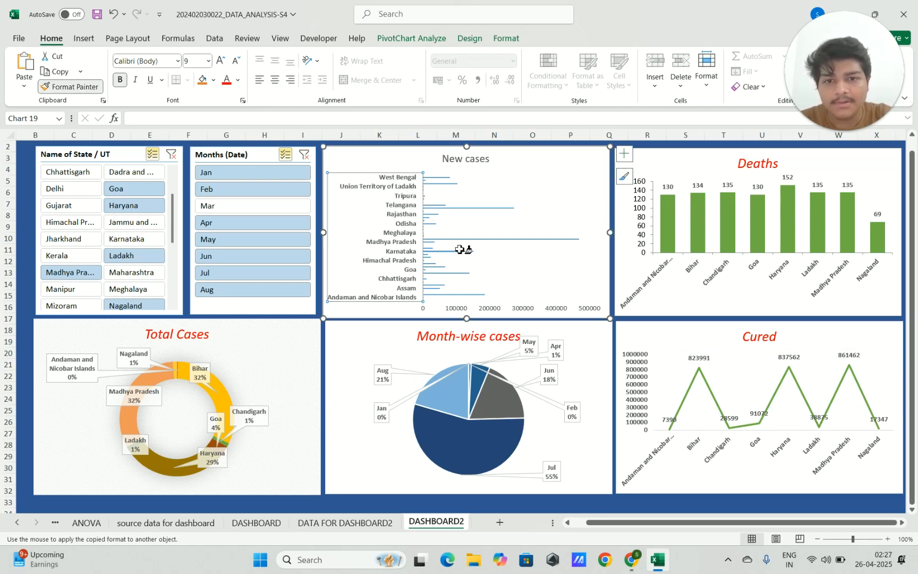
pyautogui.click(482, 313)
pyautogui.press('Escape')
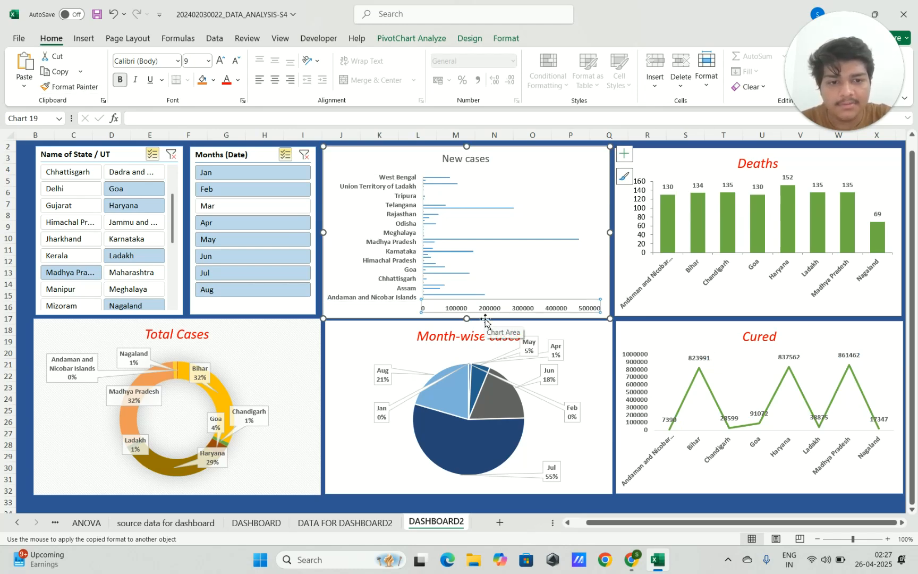
# - Give the New cases title the red italic 18 pt formatting of the Deaths title and deselect the chart
pyautogui.click(665, 151)
pyautogui.click(472, 166)
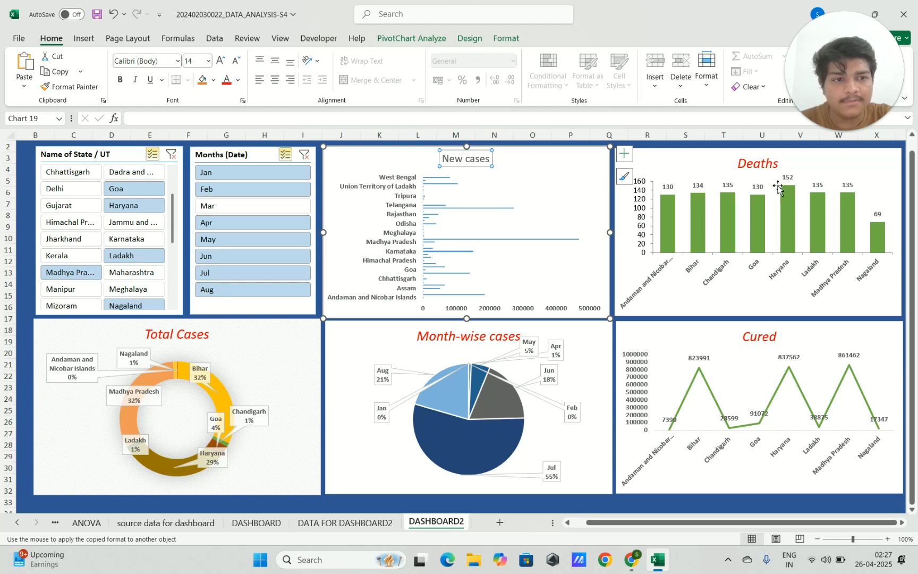
pyautogui.click(757, 171)
pyautogui.click(70, 87)
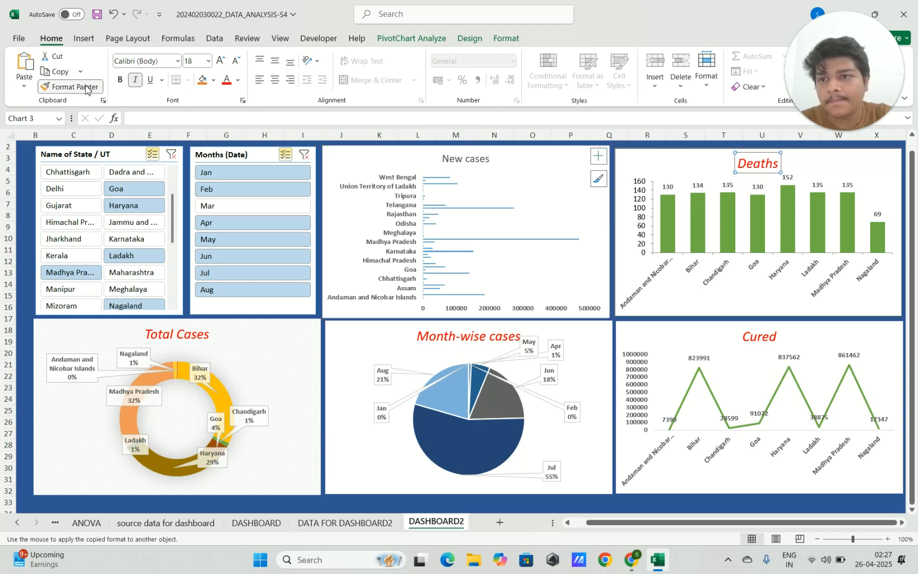
pyautogui.click(458, 159)
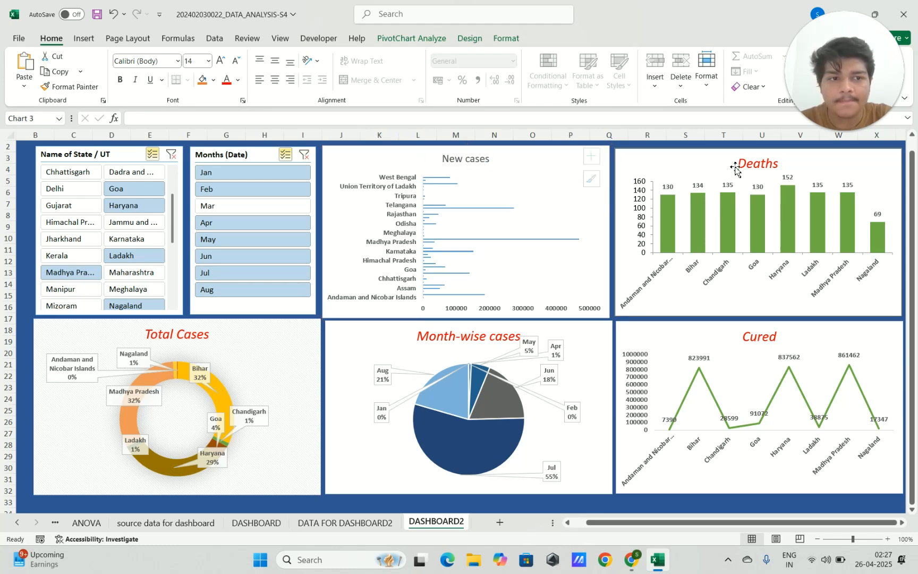
pyautogui.click(70, 87)
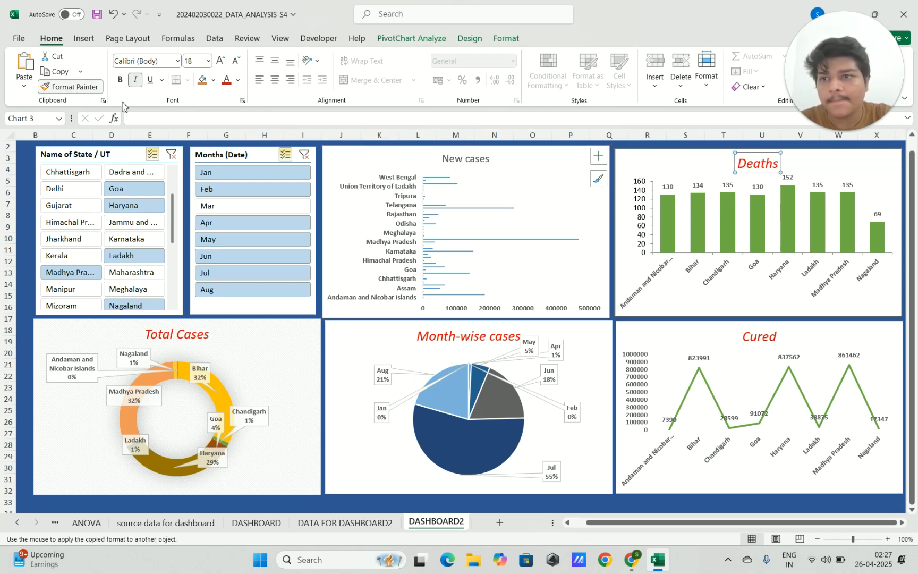
pyautogui.click(471, 160)
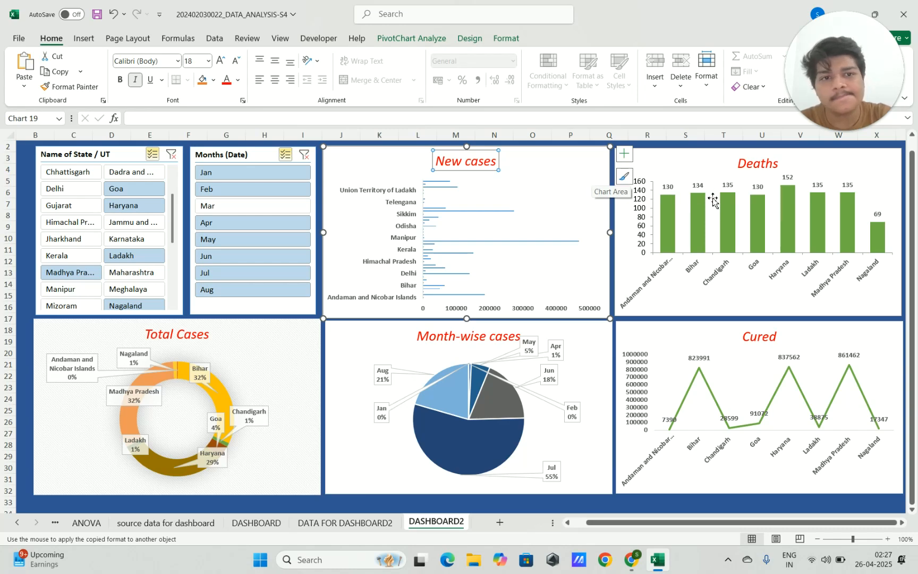
pyautogui.click(72, 501)
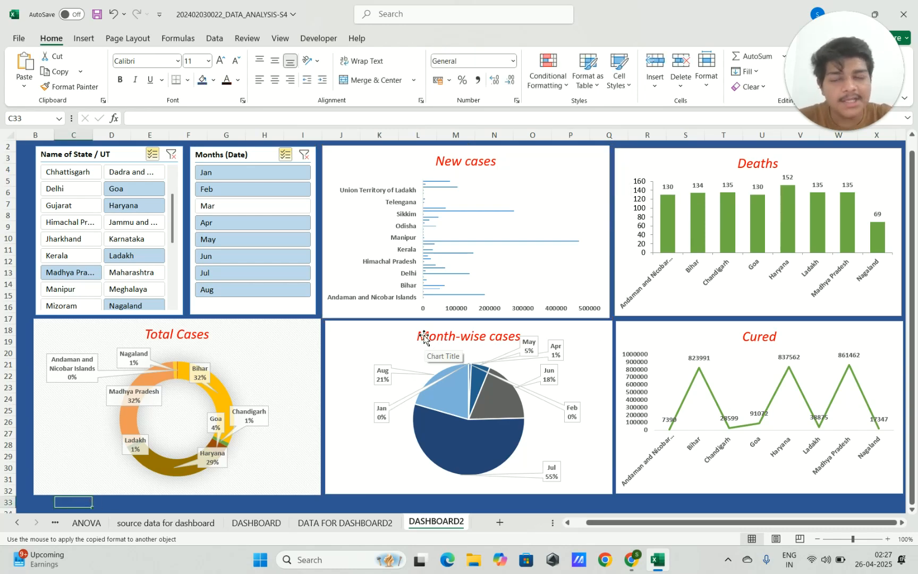
pyautogui.scroll(1, 422, 336)
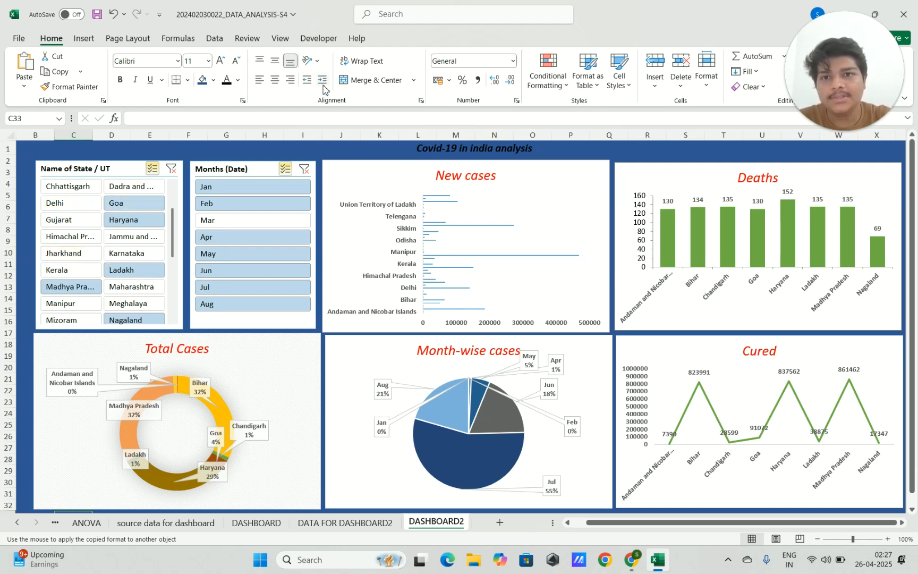
pyautogui.click(84, 38)
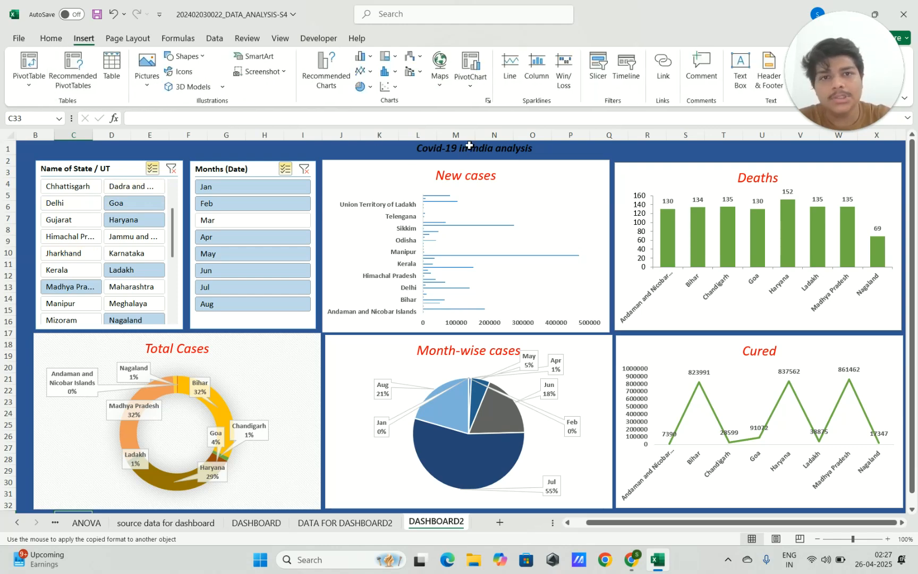
pyautogui.click(599, 74)
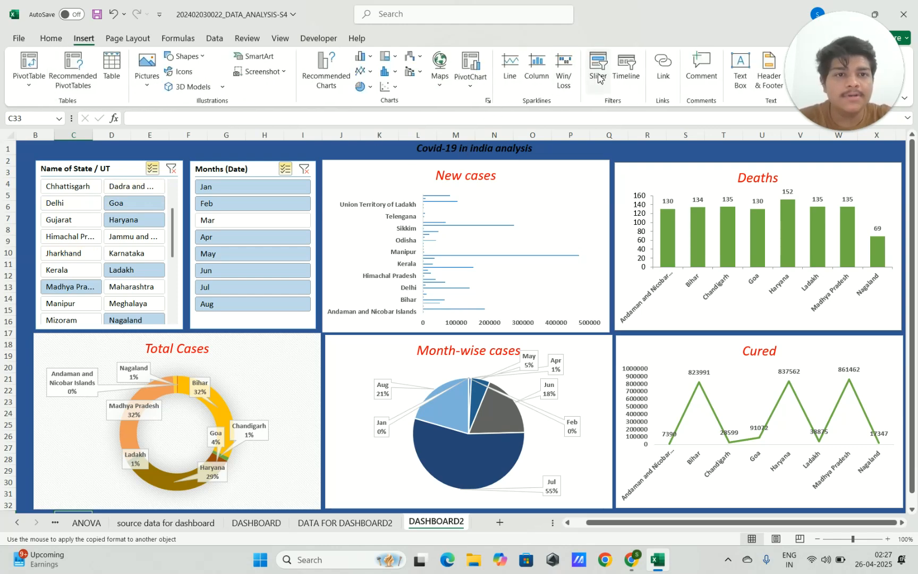
pyautogui.click(371, 179)
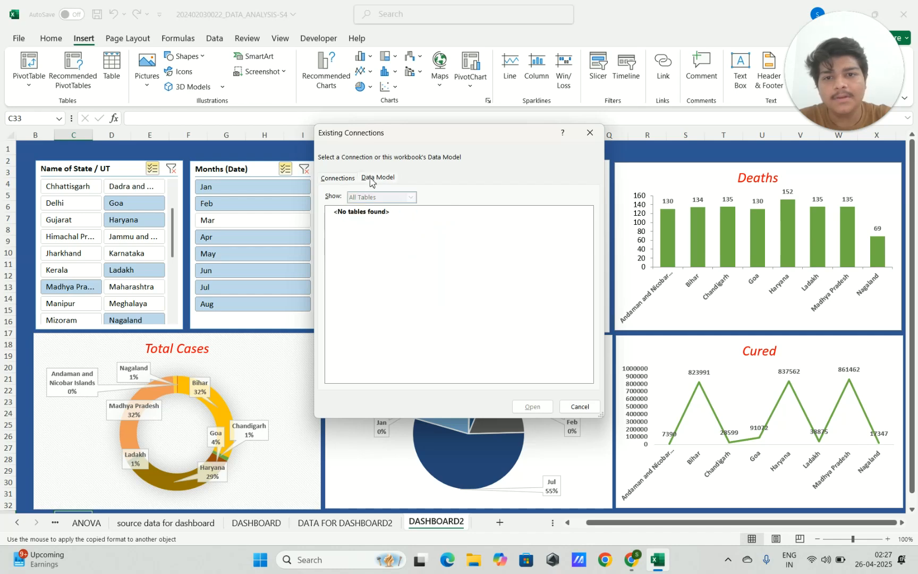
pyautogui.click(589, 132)
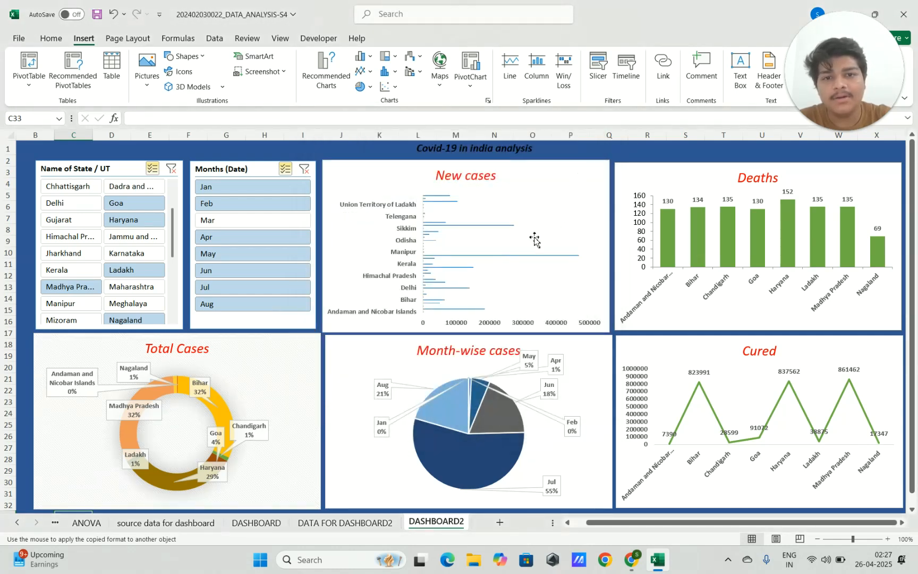
# - Insert a Name of State / UT slicer for the Total Cases chart
pyautogui.click(269, 365)
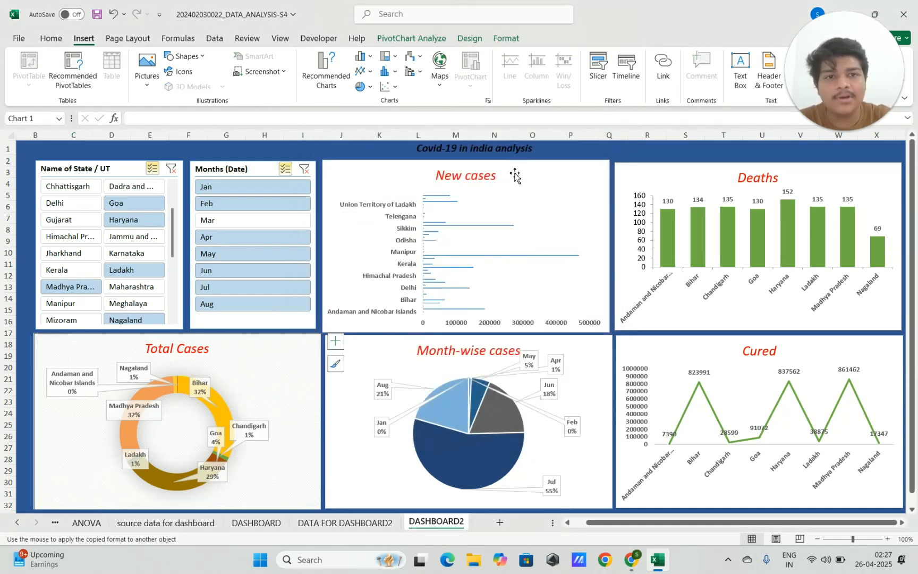
pyautogui.click(599, 74)
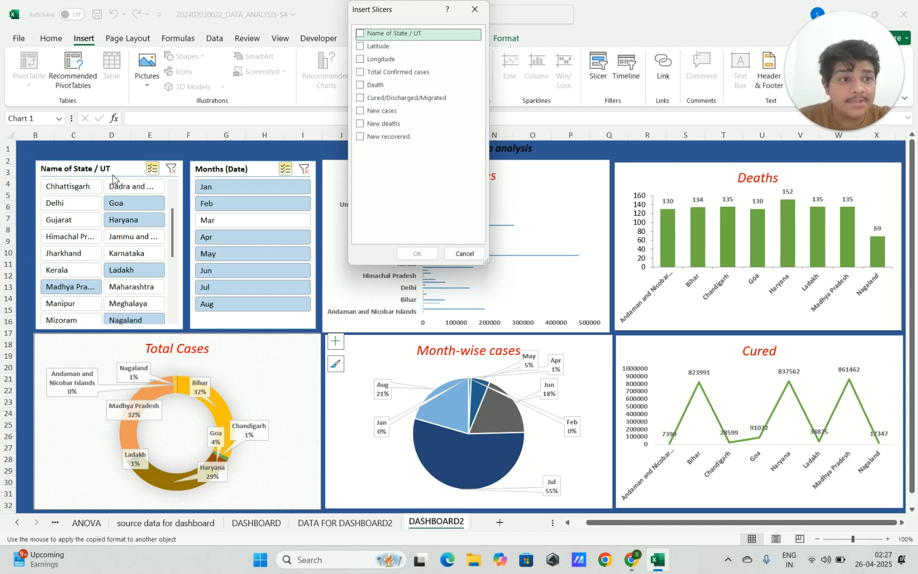
pyautogui.click(360, 34)
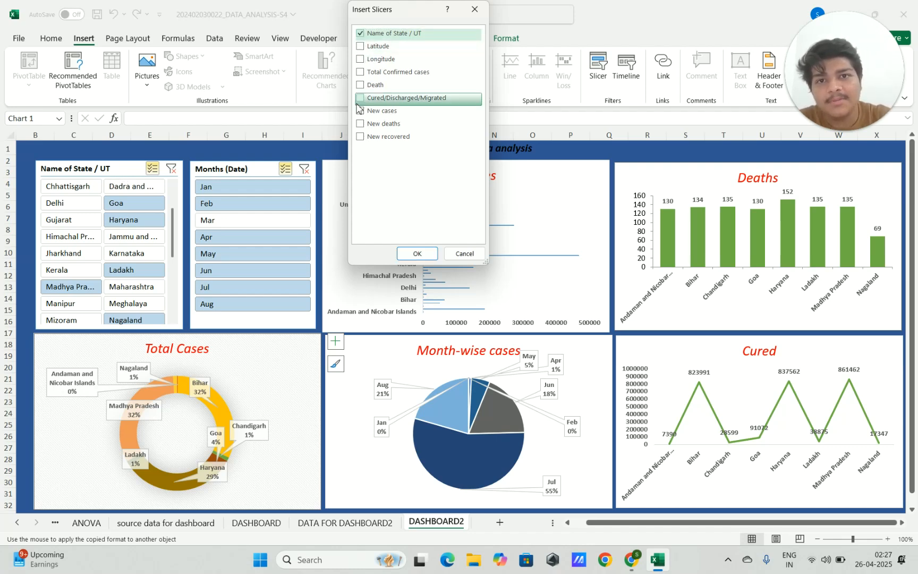
pyautogui.click(360, 34)
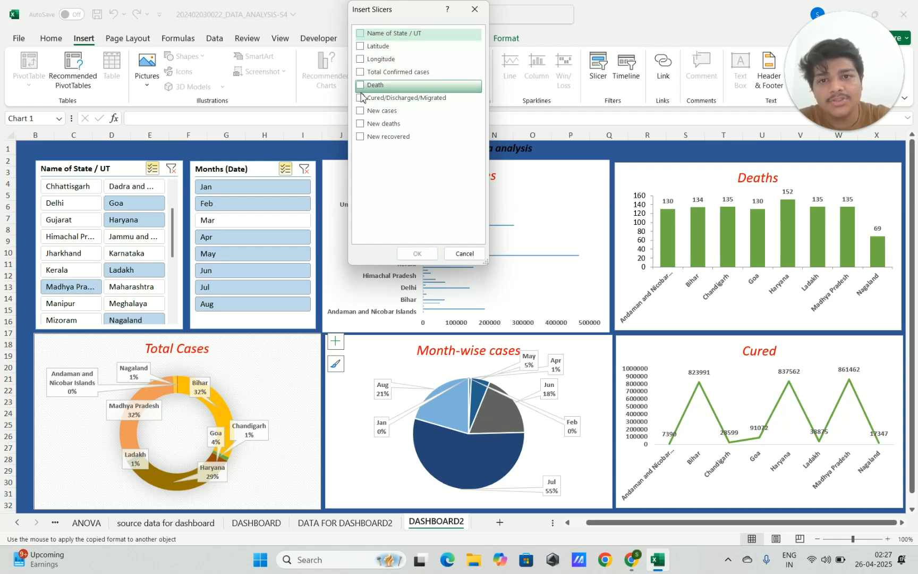
pyautogui.click(359, 33)
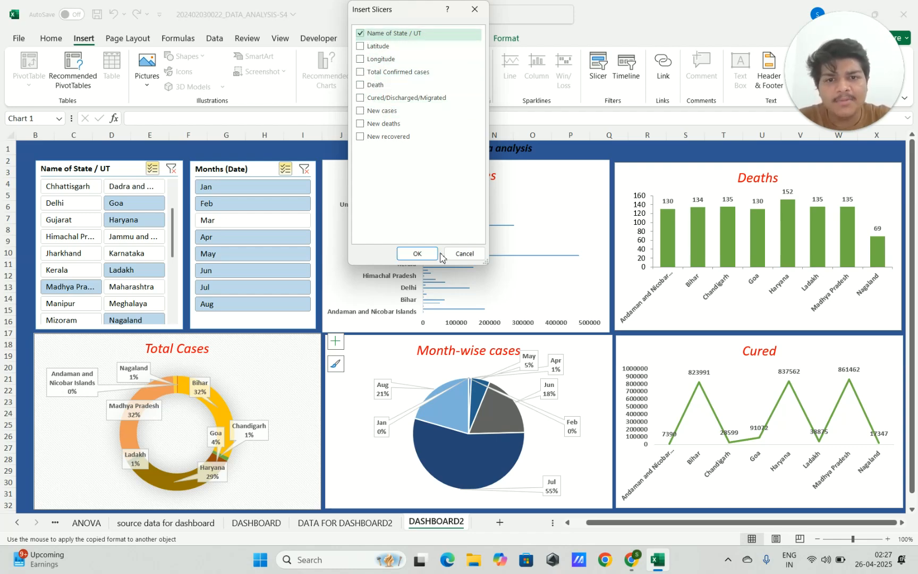
pyautogui.click(417, 253)
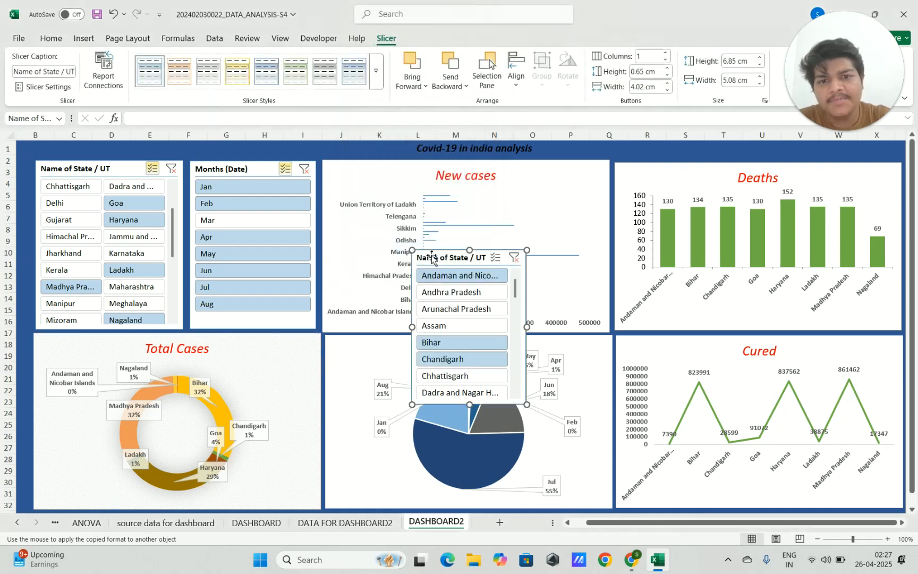
# - Move the new state slicer over the New cases chart and enlarge it to about 6.96 cm high and 5.67 cm wide
pyautogui.moveTo(450, 258); pyautogui.dragTo(396, 170)
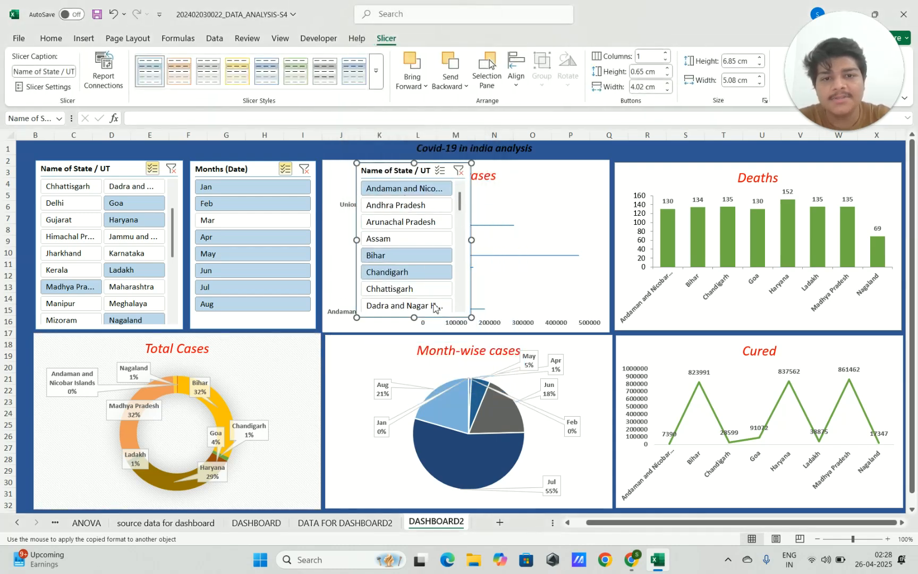
pyautogui.moveTo(417, 318); pyautogui.dragTo(418, 322)
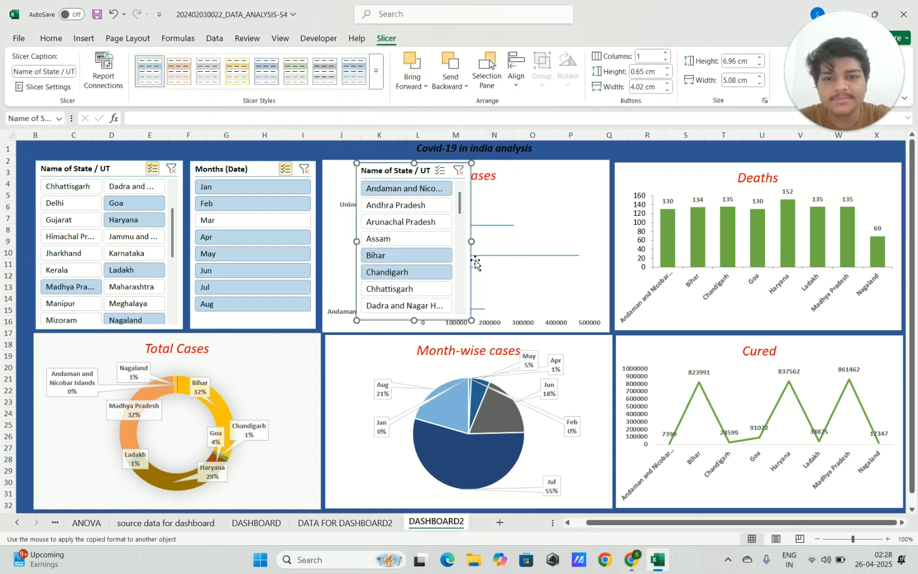
pyautogui.moveTo(471, 241); pyautogui.dragTo(485, 242)
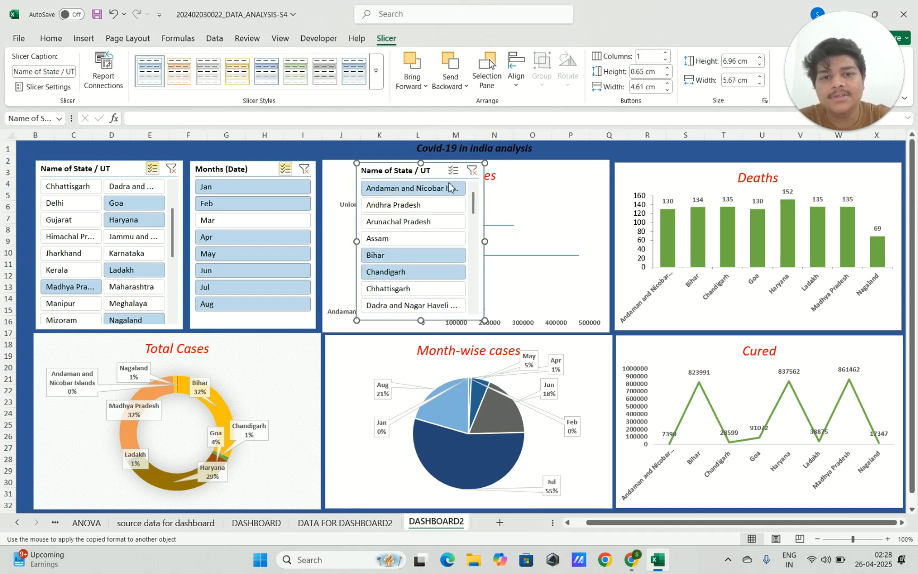
# - Arrange the new state slicer's buttons in 5 columns and widen the slicer to about 8.83 cm
pyautogui.click(667, 53)
pyautogui.click(667, 53)
pyautogui.click(667, 53)
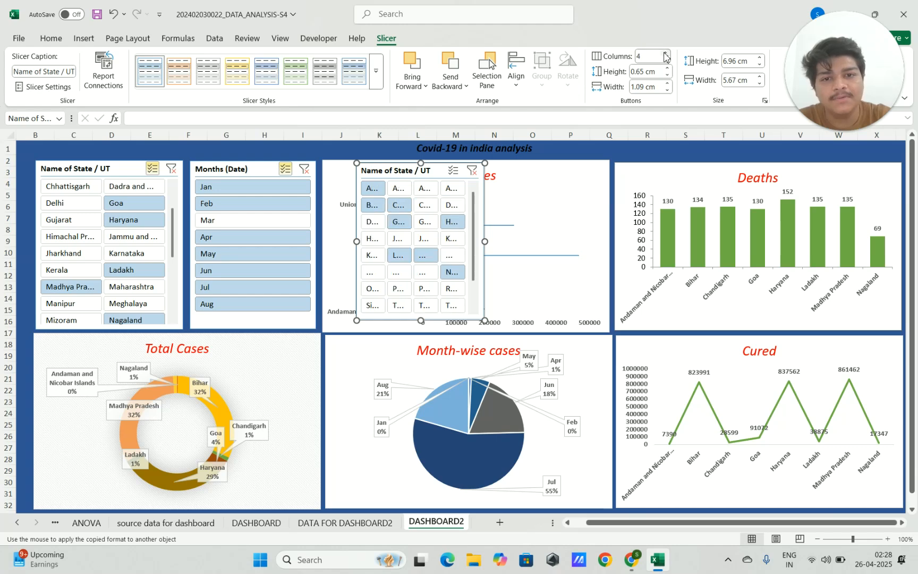
pyautogui.click(667, 53)
pyautogui.moveTo(484, 242); pyautogui.dragTo(557, 241)
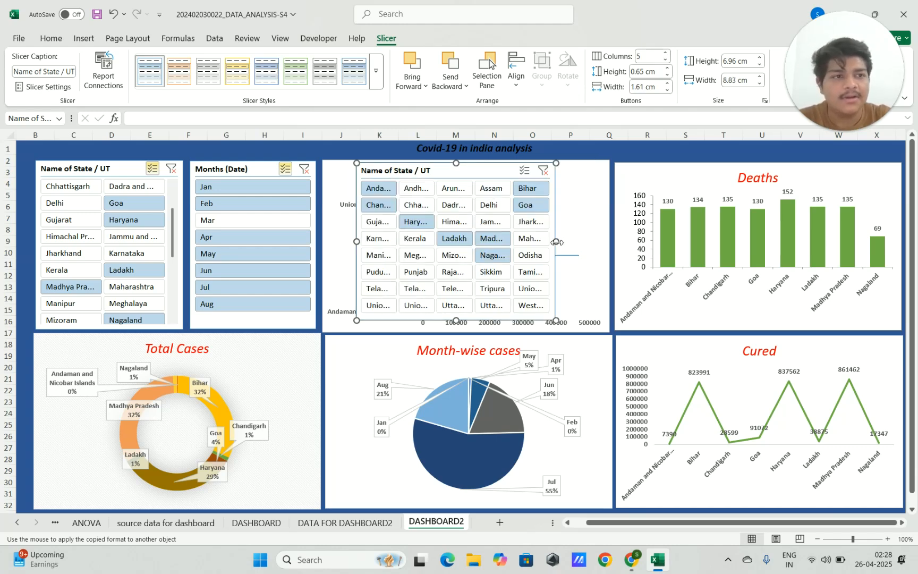
# - Delete the five-column state slicer covering the New cases chart
pyautogui.click(646, 171)
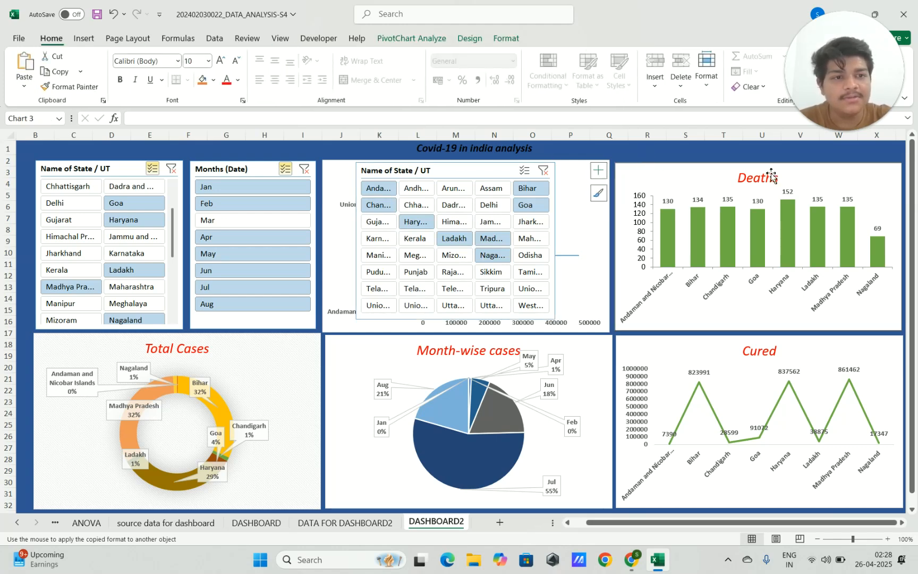
pyautogui.click(491, 171)
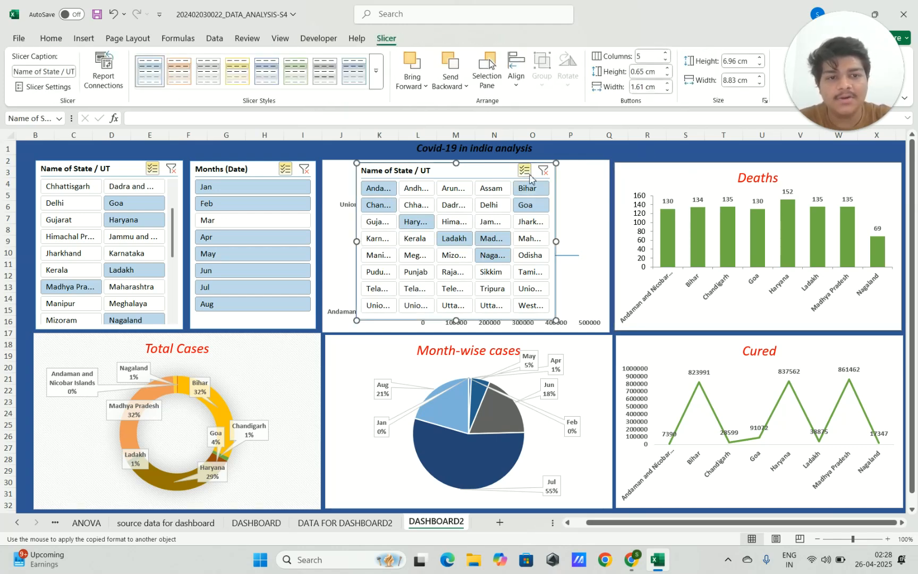
pyautogui.press('Delete')
pyautogui.click(618, 152)
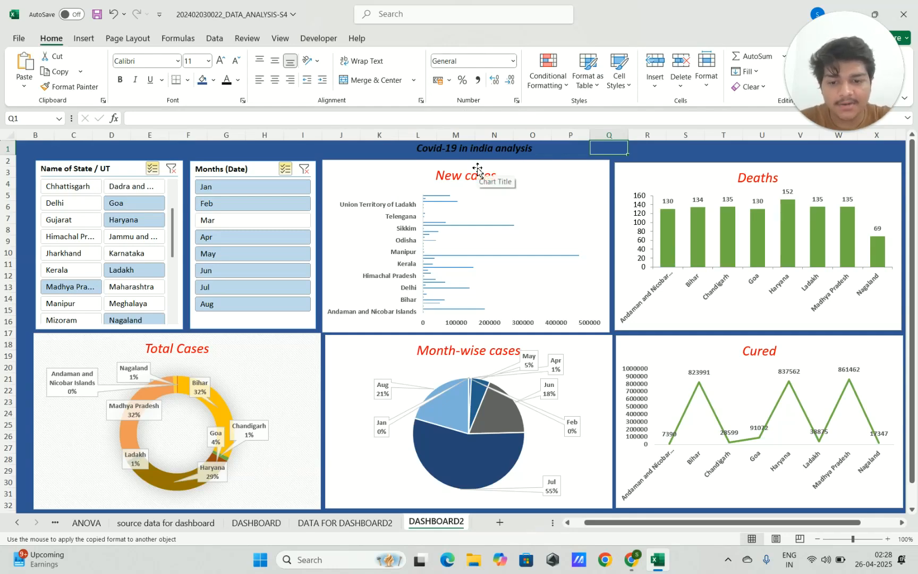
# - Examine the source data and the PivotTables on the DATA FOR DASHBOARD2 sheet, and return to the DASHBOARD2 sheet
pyautogui.click(343, 522)
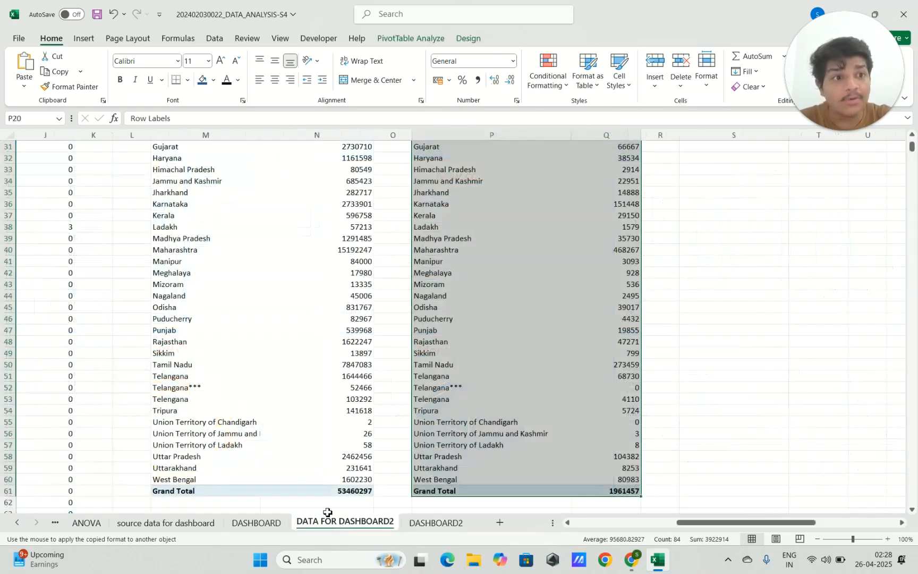
pyautogui.click(804, 375)
pyautogui.hscroll(-5, 584, 372)
pyautogui.scroll(10, 348, 398)
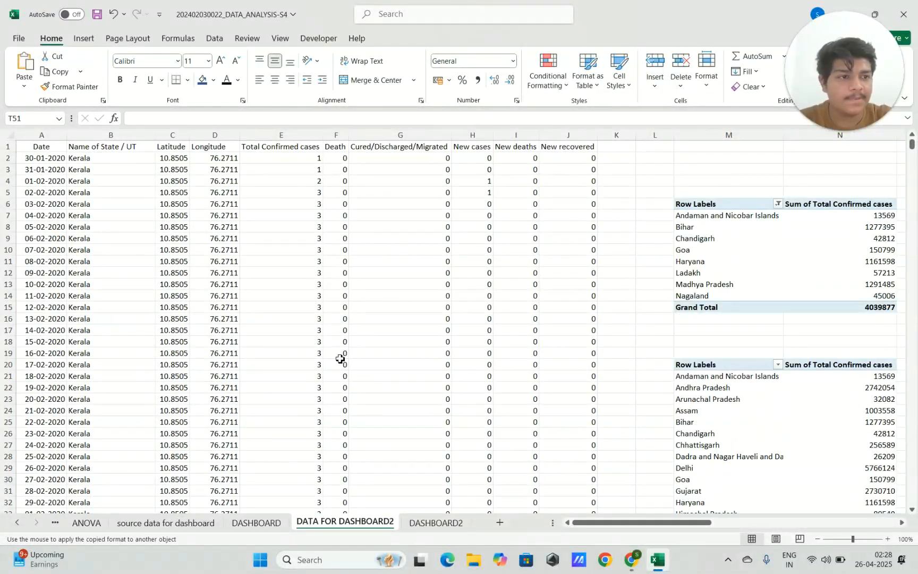
pyautogui.moveTo(670, 524); pyautogui.dragTo(717, 523)
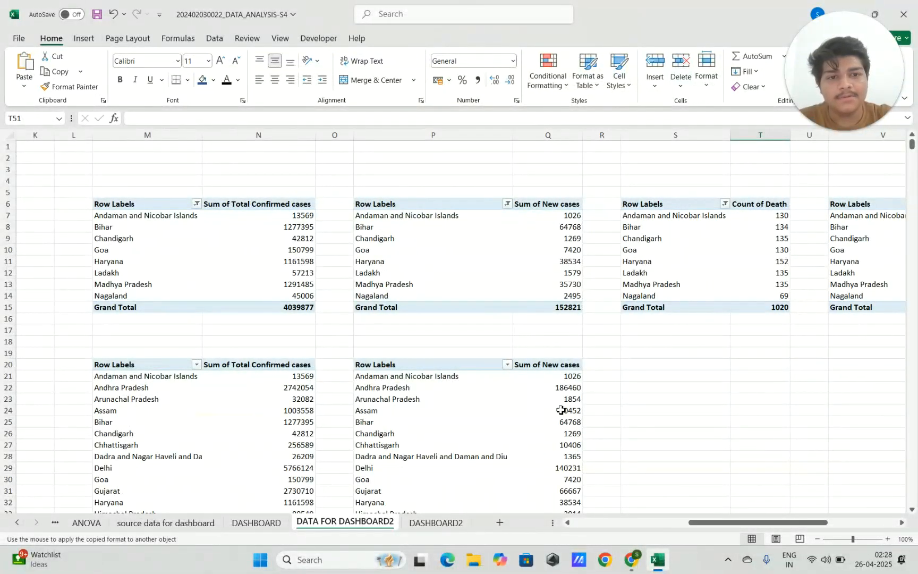
pyautogui.moveTo(780, 523); pyautogui.dragTo(861, 515)
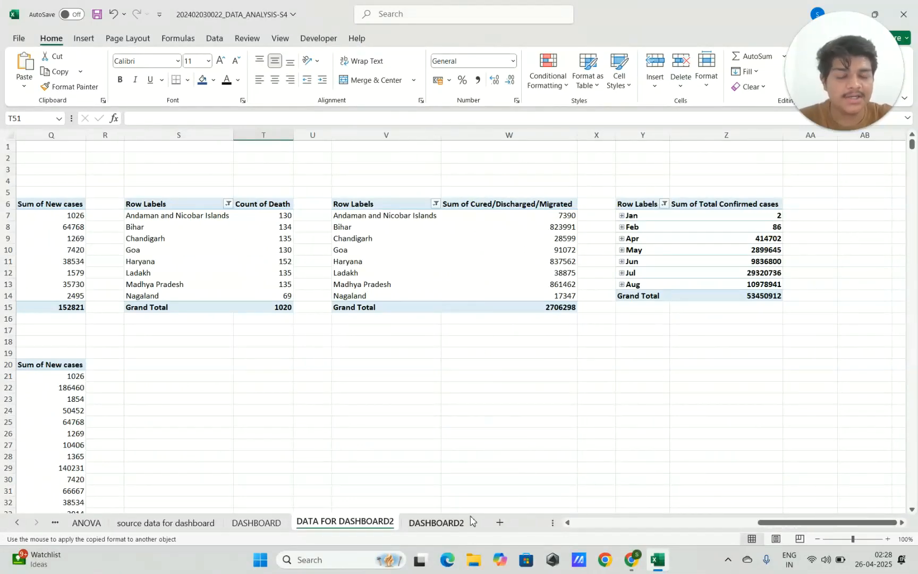
pyautogui.click(436, 523)
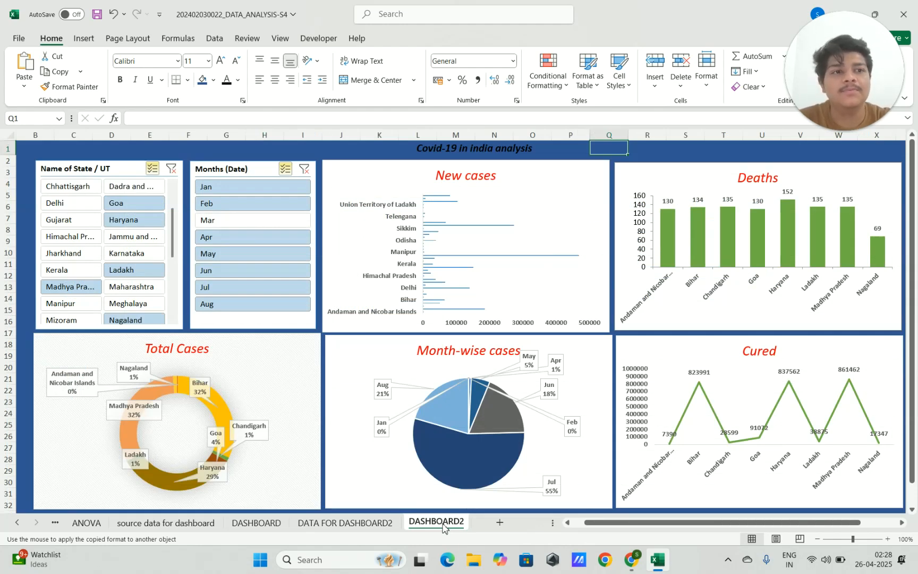
pyautogui.scroll(-1, 409, 393)
pyautogui.scroll(1, 409, 393)
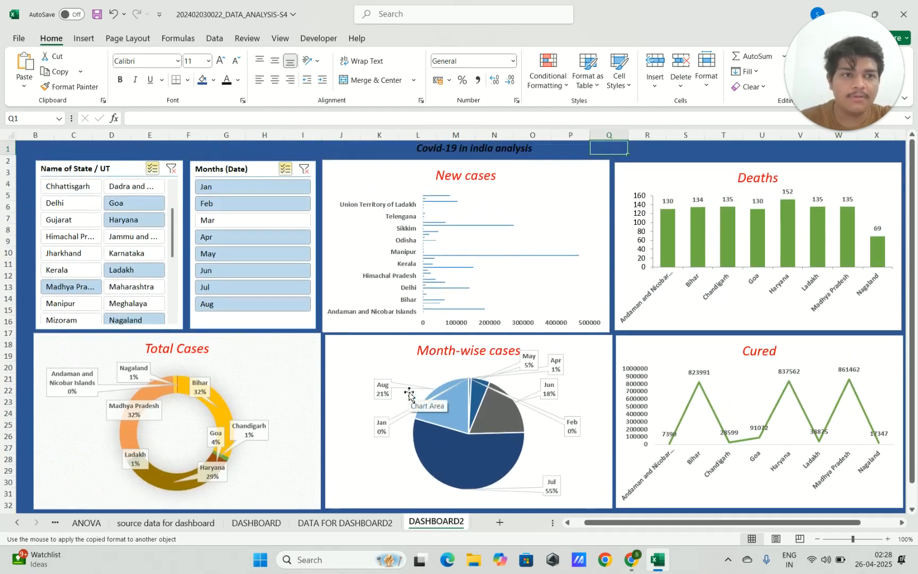